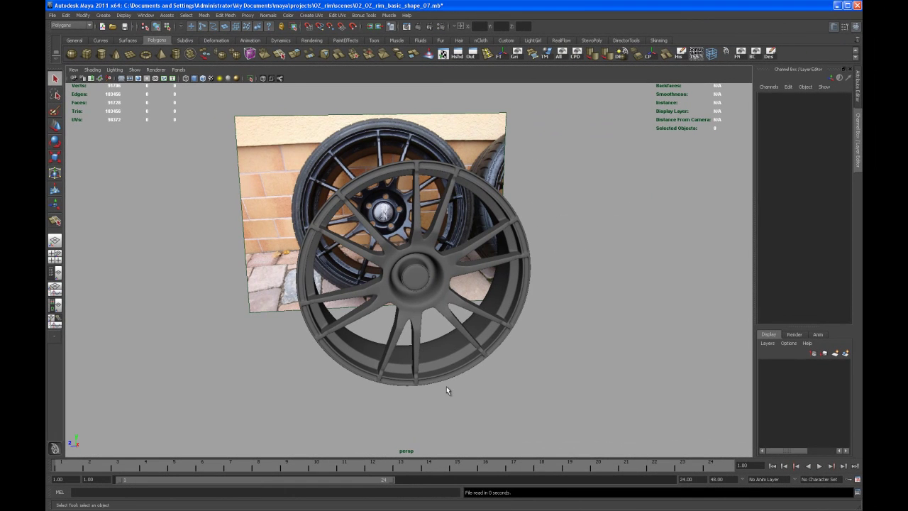
Select the wheel rim mesh and turn off its smooth preview display
left_click_drag(447, 386, 484, 377, "alt")
left_click(428, 303)
key("1")
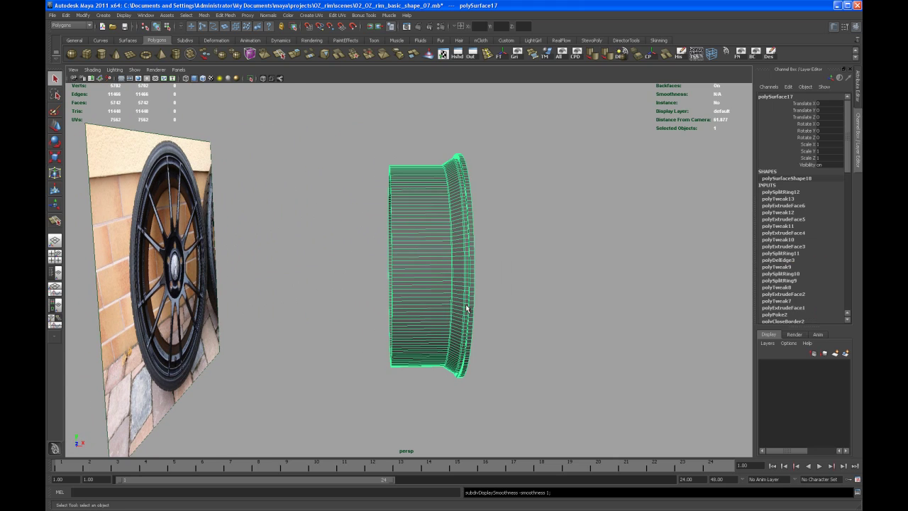
Delete the ring of faces along the rear edge of the rim barrel
mouse_move(512, 320)
left_mouse_down("alt")
mouse_move(547, 321)
mouse_move(479, 317)
mouse_move(507, 312)
mouse_move(479, 315)
mouse_move(500, 314)
left_mouse_up("alt")
middle_click_drag(463, 315, 495, 300, "alt")
left_click_drag(494, 301, 466, 308, "alt")
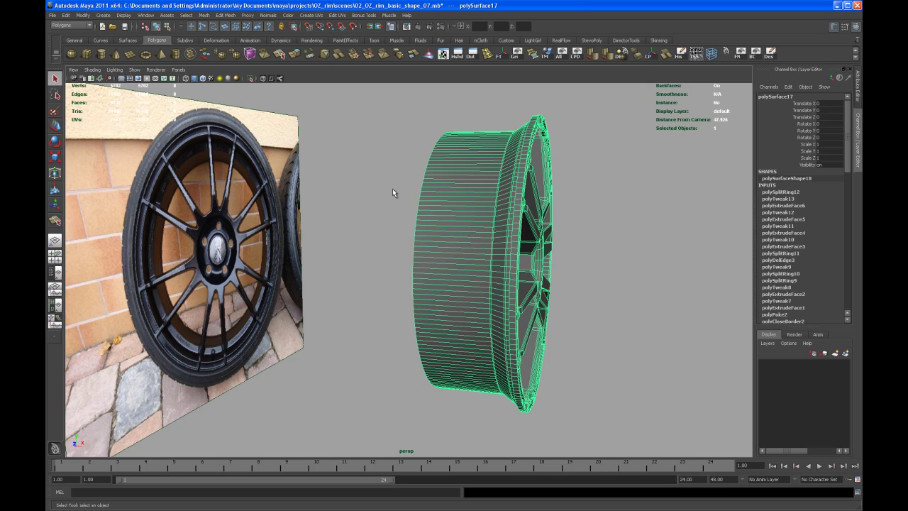
left_click_drag(409, 333, 381, 314, "alt")
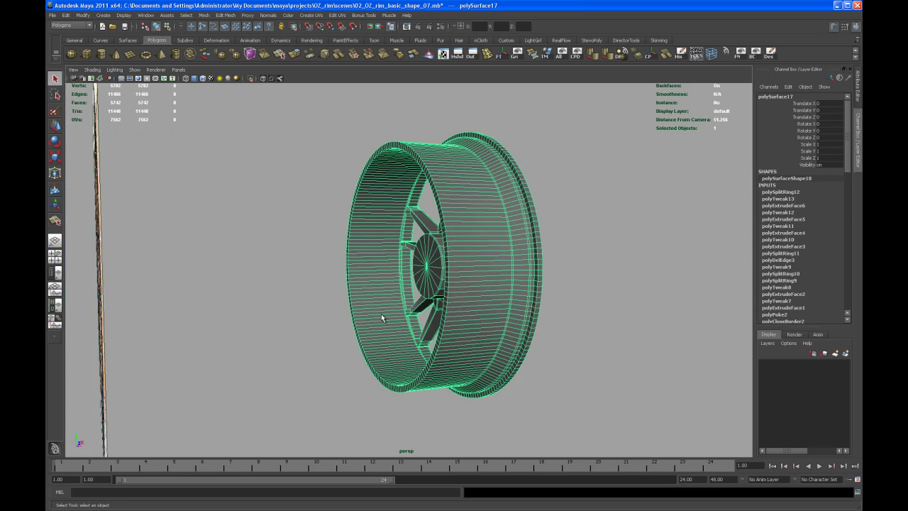
right_click_drag(381, 314, 430, 345, "alt")
right_click_drag(447, 200, 449, 216)
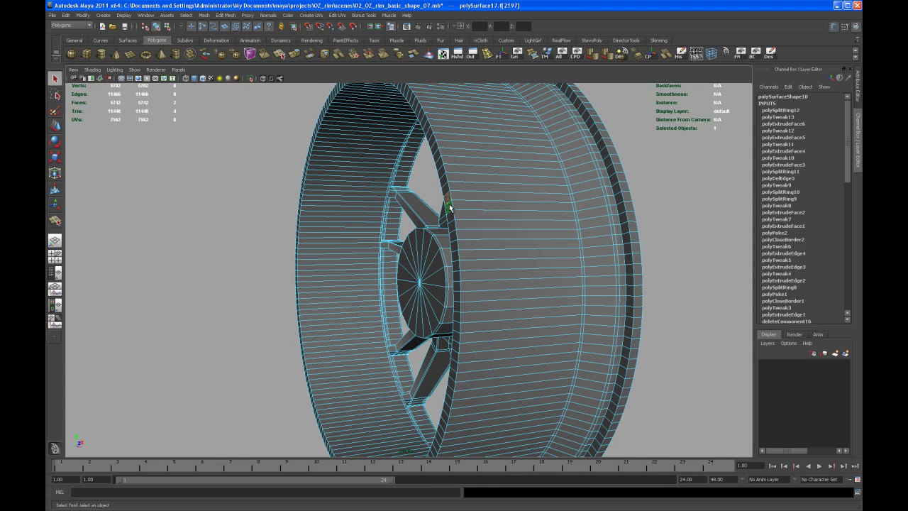
left_click(492, 257)
left_click_drag(494, 259, 478, 276, "alt")
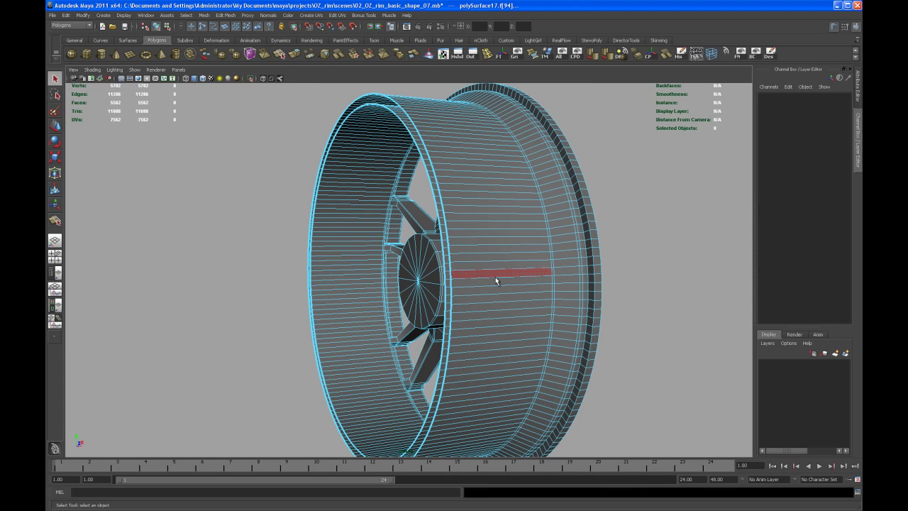
left_click(625, 268)
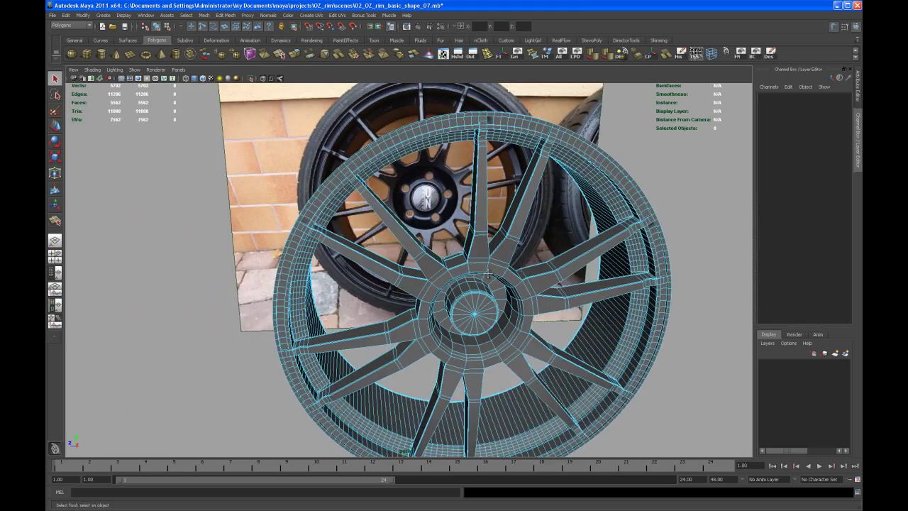
Paint-select the strip of faces along the rim's front outer lip between two neighbouring spokes
left_click_drag(488, 271, 399, 290, "alt")
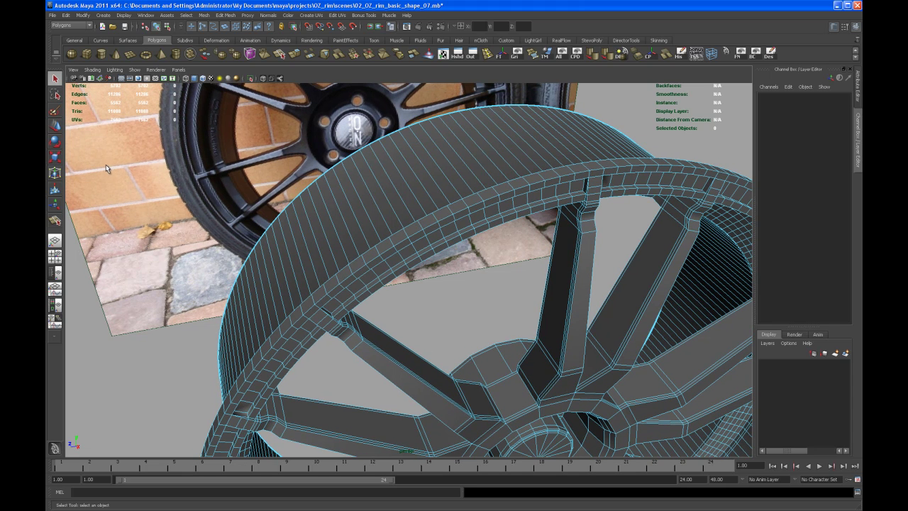
left_click(55, 111)
middle_click_drag(440, 282, 415, 274, "alt")
left_click_drag(415, 274, 435, 273, "alt")
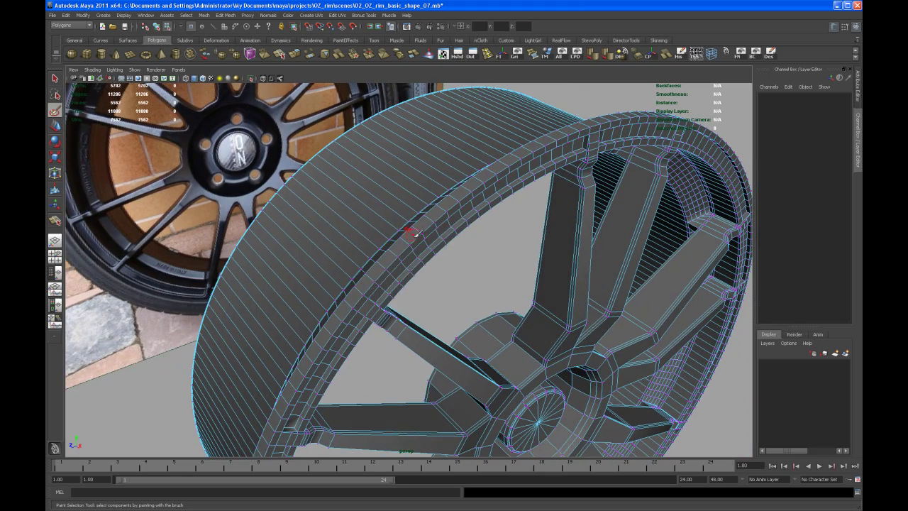
right_click_drag(414, 235, 413, 254)
middle_click_drag(403, 241, 397, 249, "alt")
left_click_drag(396, 248, 339, 283, "alt")
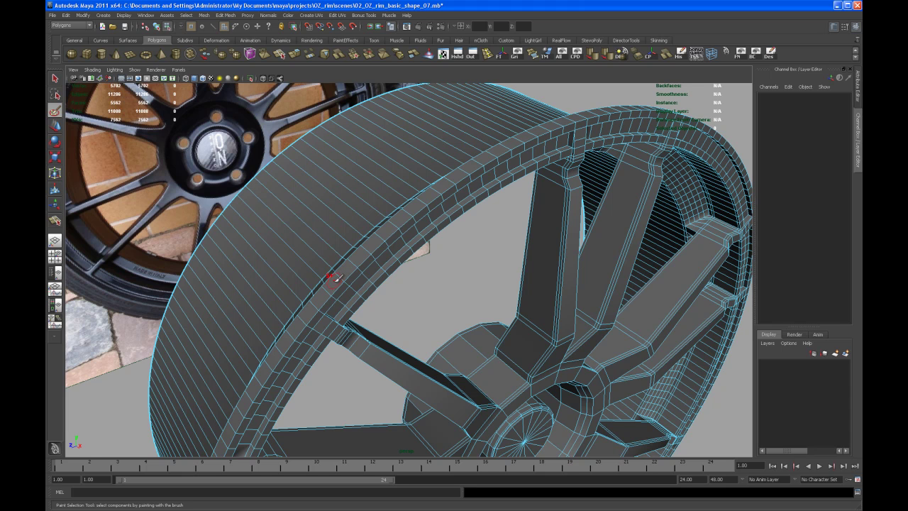
mouse_move(336, 282)
left_mouse_down()
mouse_move(464, 175)
mouse_move(537, 129)
left_mouse_up()
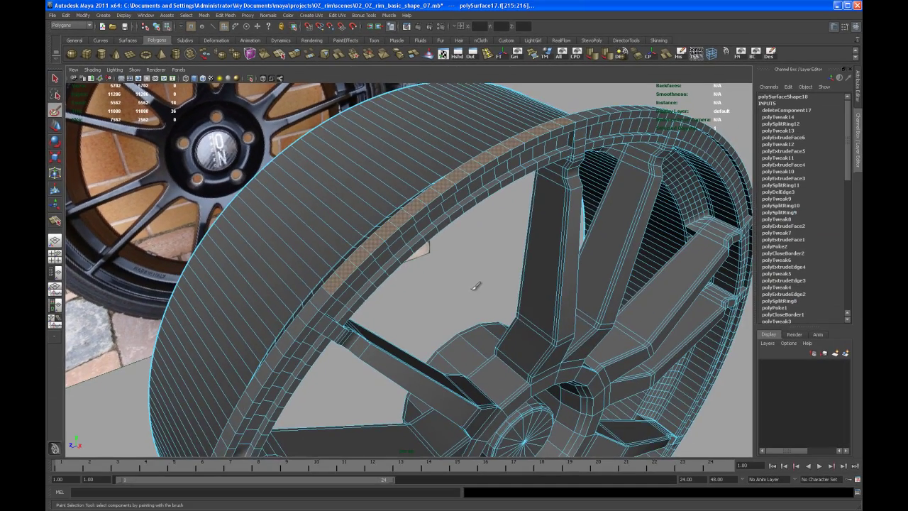
In the side view, lasso-select all faces of the outer rim section between two neighbouring spokes
left_click_drag(475, 286, 420, 298, "alt")
key("space")
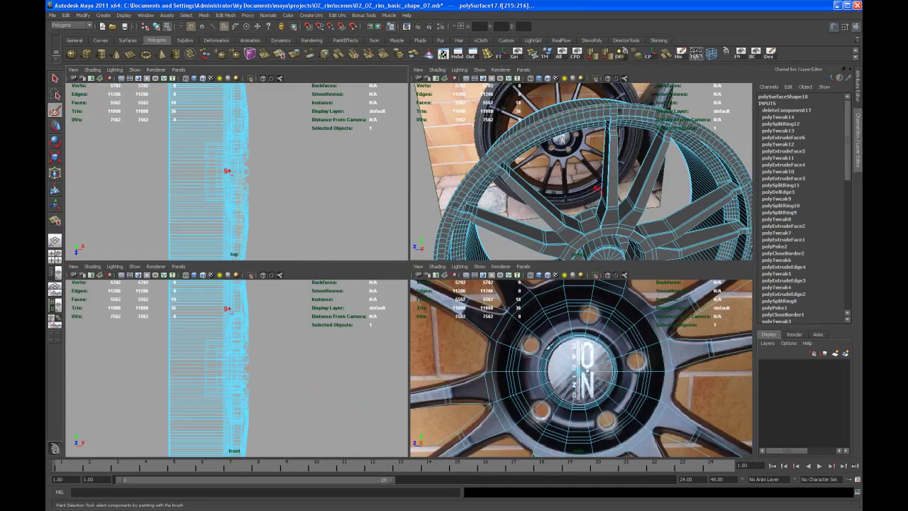
key("space")
right_click_drag(497, 270, 397, 153, "alt")
middle_click_drag(398, 153, 452, 369, "alt")
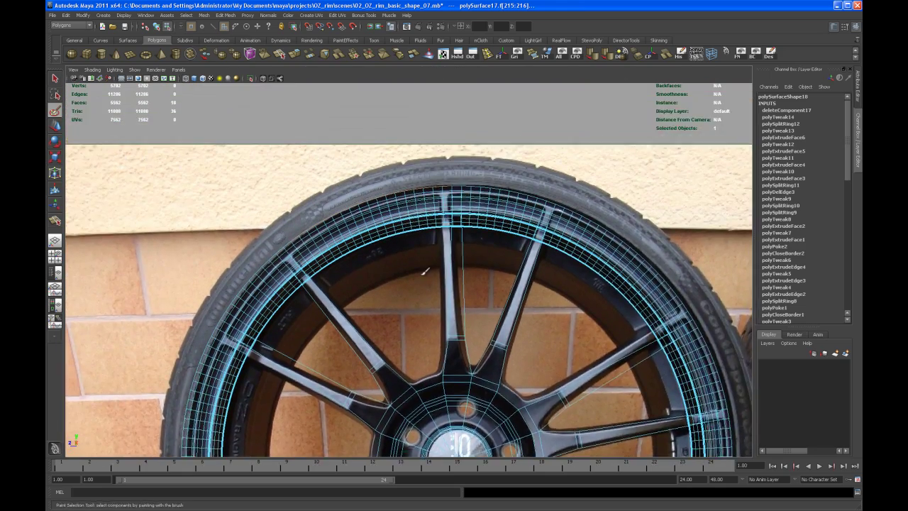
right_click_drag(425, 271, 505, 358, "alt")
right_click_drag(460, 270, 509, 370, "alt")
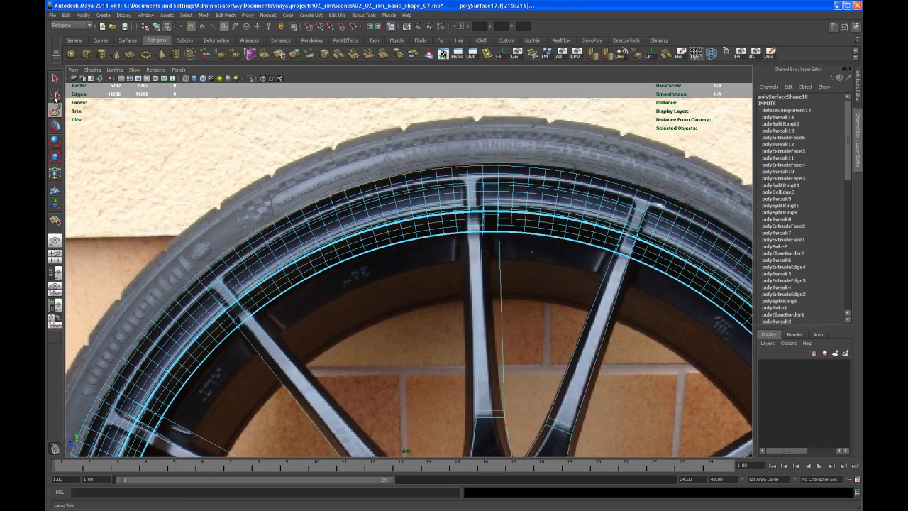
left_click(54, 94)
scroll(307, 201, "up", 3)
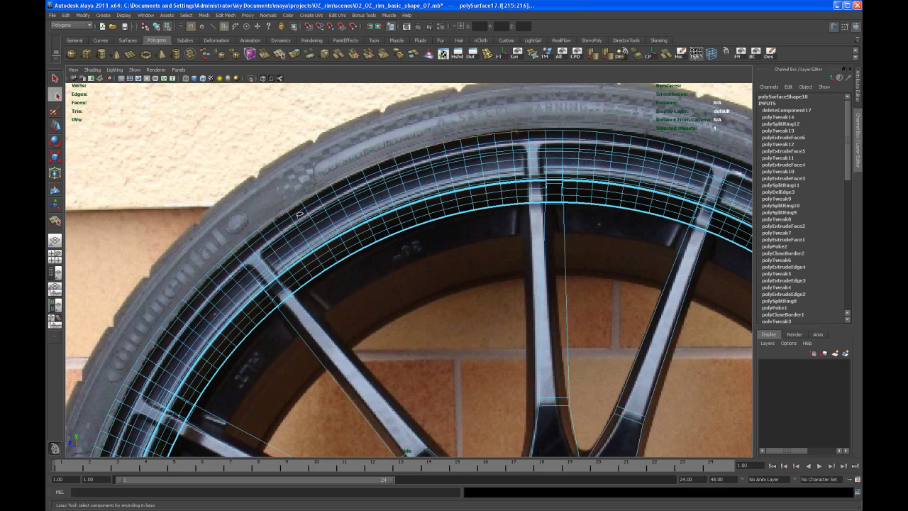
right_click(298, 215)
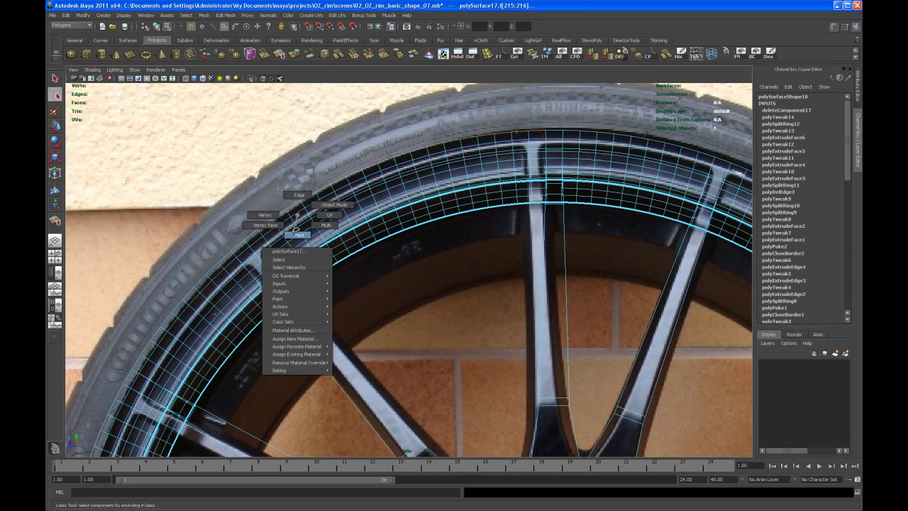
left_click(298, 232)
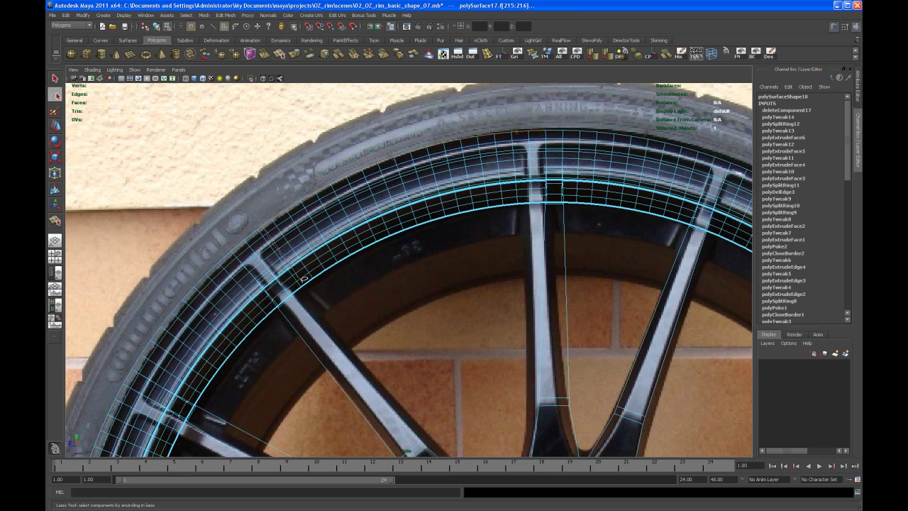
mouse_move(303, 278)
left_mouse_down()
mouse_move(408, 262)
mouse_move(525, 220)
mouse_move(542, 204)
mouse_move(544, 158)
mouse_move(363, 117)
mouse_move(268, 146)
left_mouse_up()
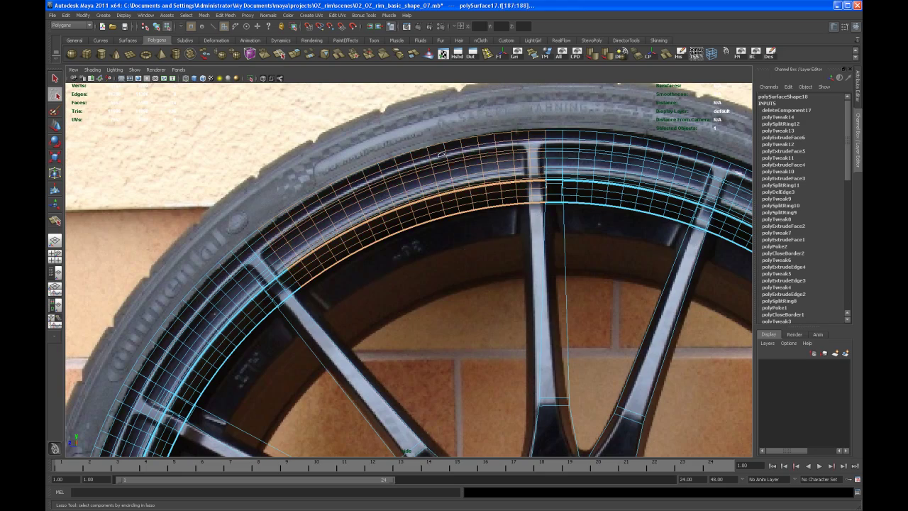
Extract the selected rim section into a separate mesh and return to object mode
key("space")
key("space")
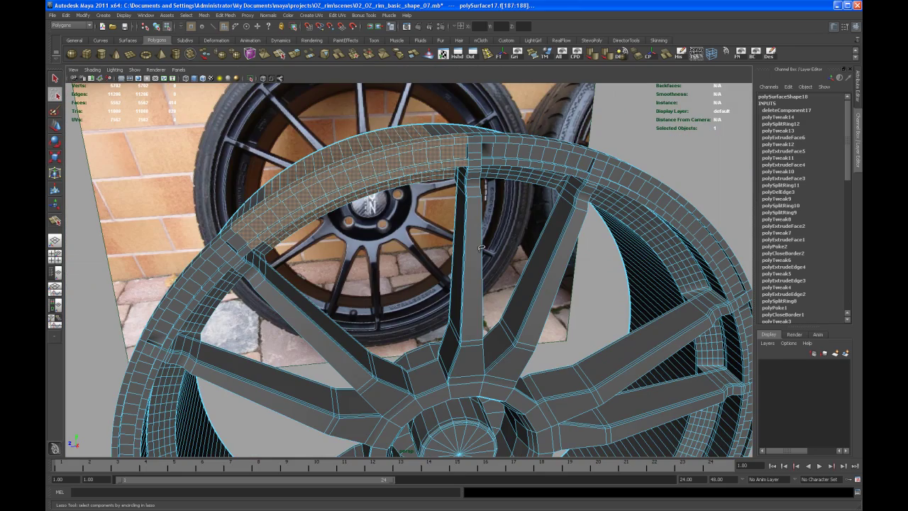
key("q")
left_click_drag(407, 280, 357, 294, "alt")
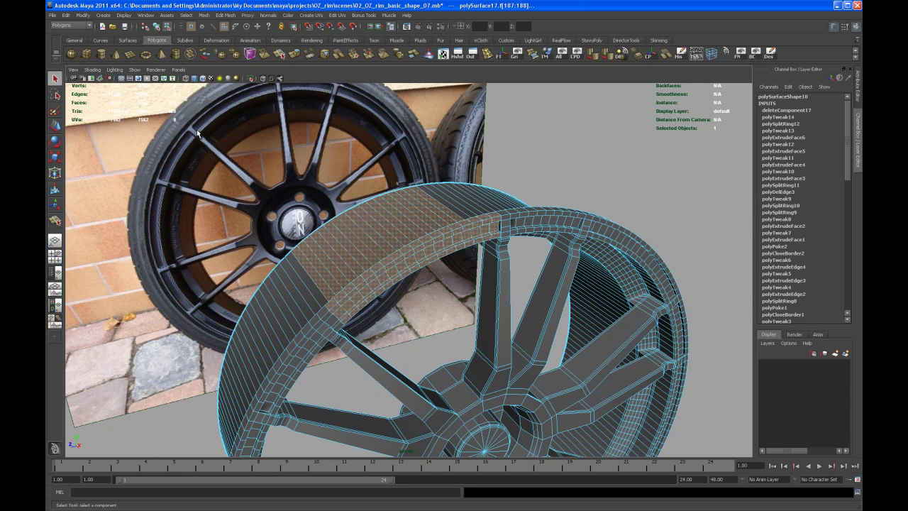
left_click(205, 15)
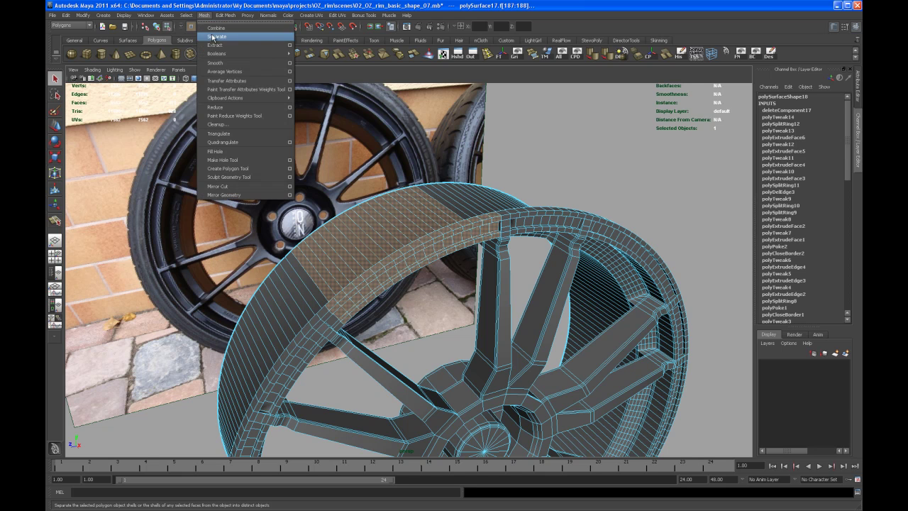
left_click(214, 45)
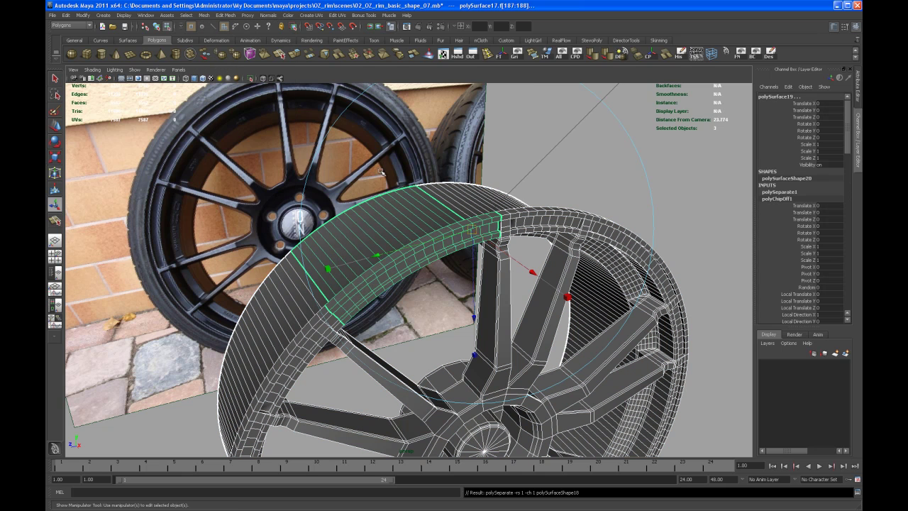
right_click(396, 236)
right_click_drag(395, 236, 432, 225)
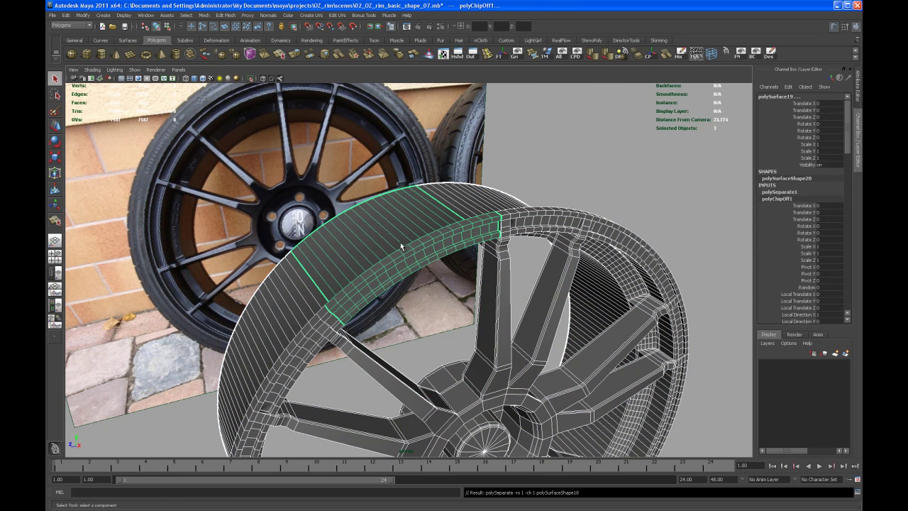
Select the extracted rim section and shift its pivot along X to the open rear edge of the barrel
left_click_drag(400, 241, 415, 273, "alt")
right_click_drag(416, 274, 401, 237, "alt")
left_click_drag(401, 236, 454, 281, "alt")
key("w")
left_click_drag(415, 312, 428, 283, "alt")
right_click_drag(428, 284, 421, 341, "alt")
middle_click_drag(421, 341, 422, 342, "alt")
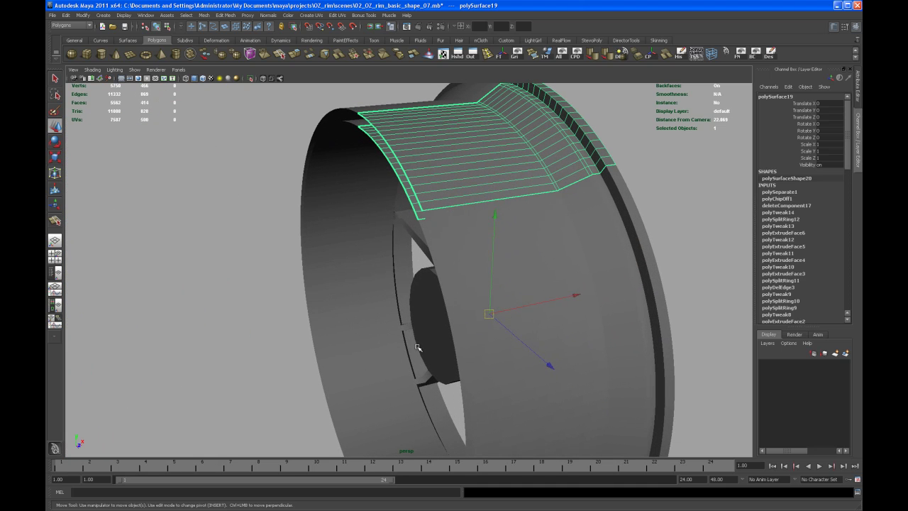
key("Insert")
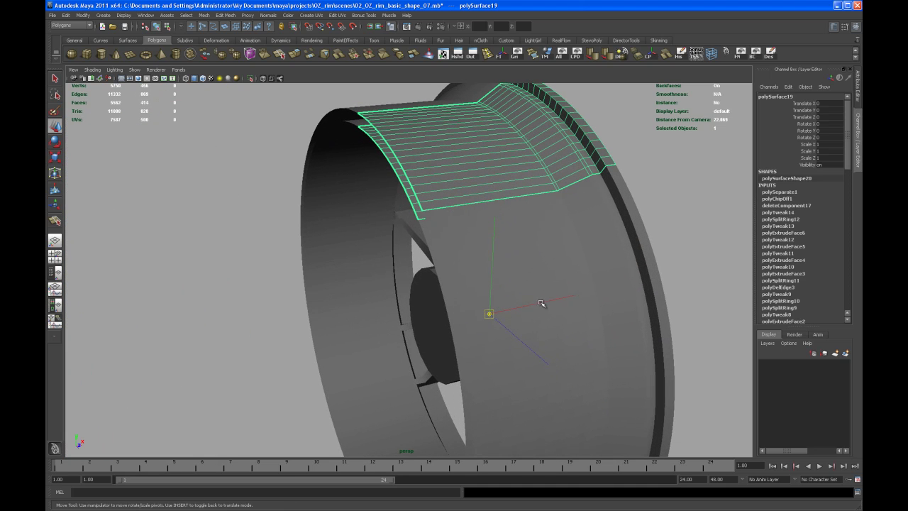
left_click_drag(540, 303, 518, 307)
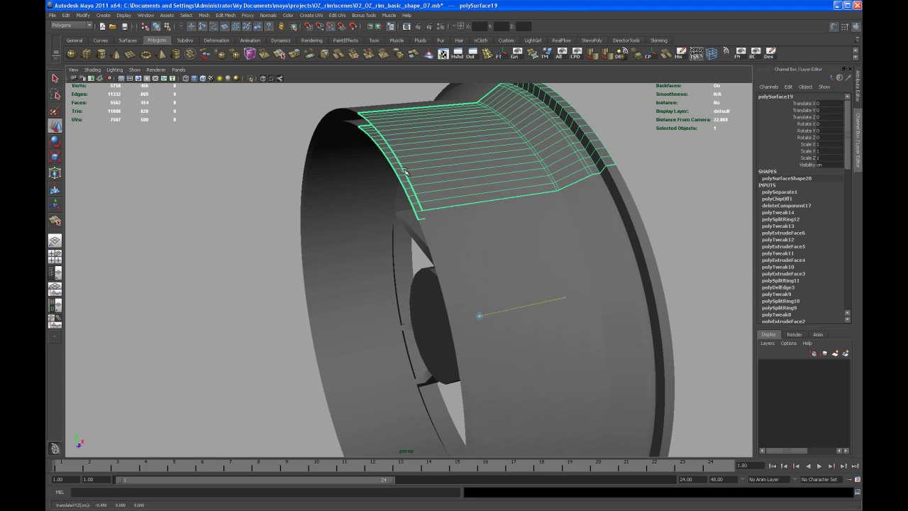
left_click_drag(542, 303, 508, 308)
left_click_drag(537, 288, 485, 261, "alt")
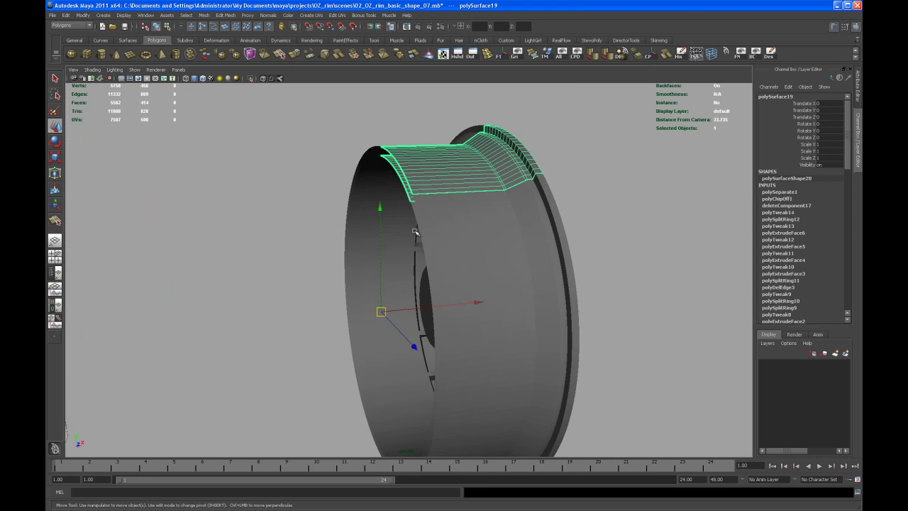
left_click_drag(416, 231, 447, 246, "alt")
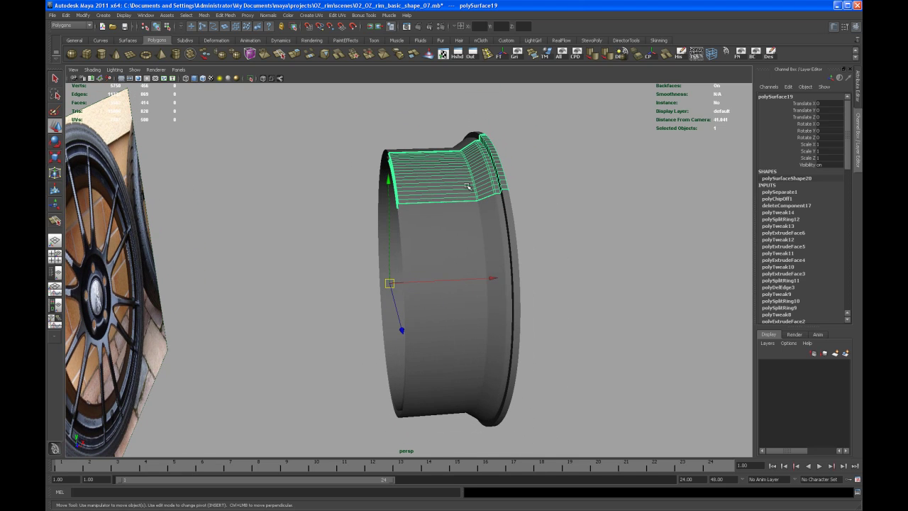
Duplicate the extracted rim section and mirror the copy behind the barrel by setting its Scale X to -1
key("ctrl+d")
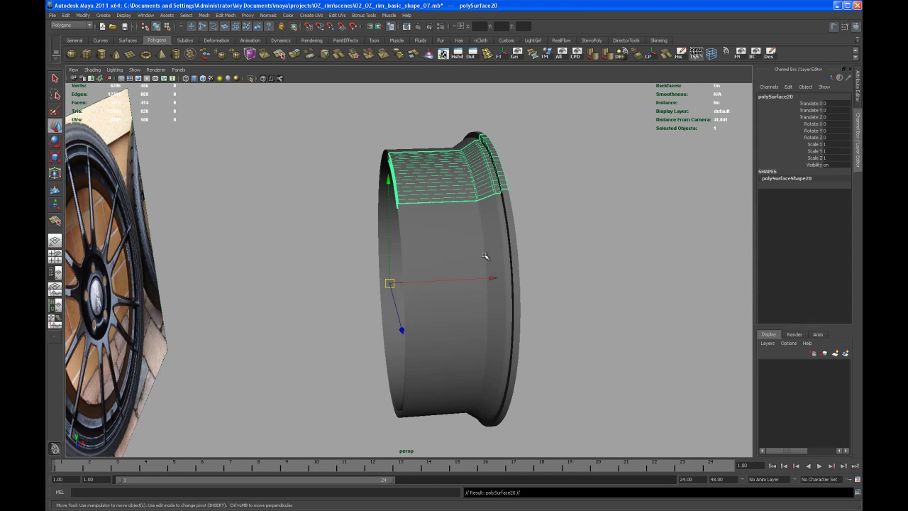
key("r")
left_click_drag(539, 276, 294, 287)
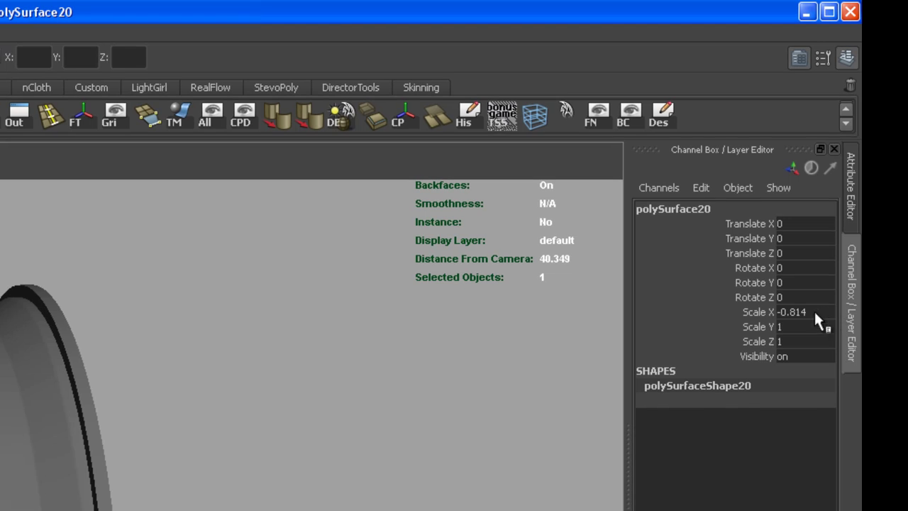
type("-1")
key("Return")
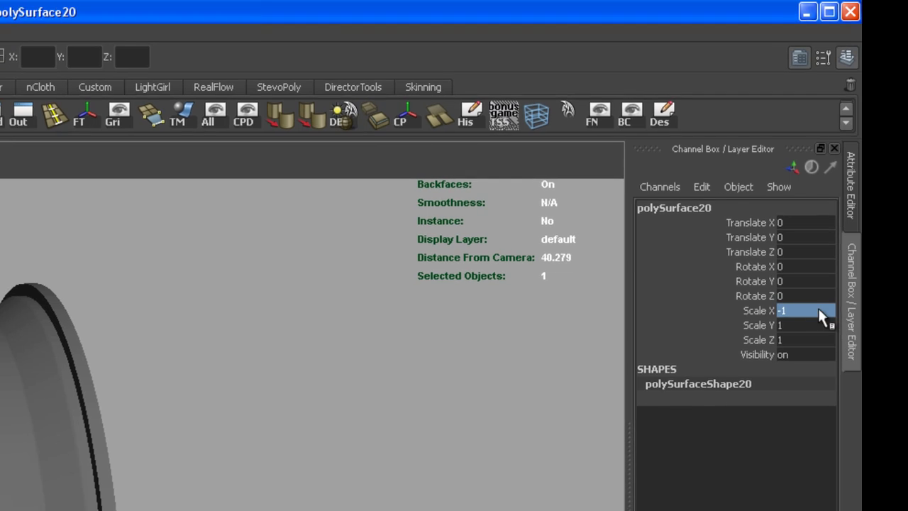
left_click_drag(552, 202, 486, 204, "alt")
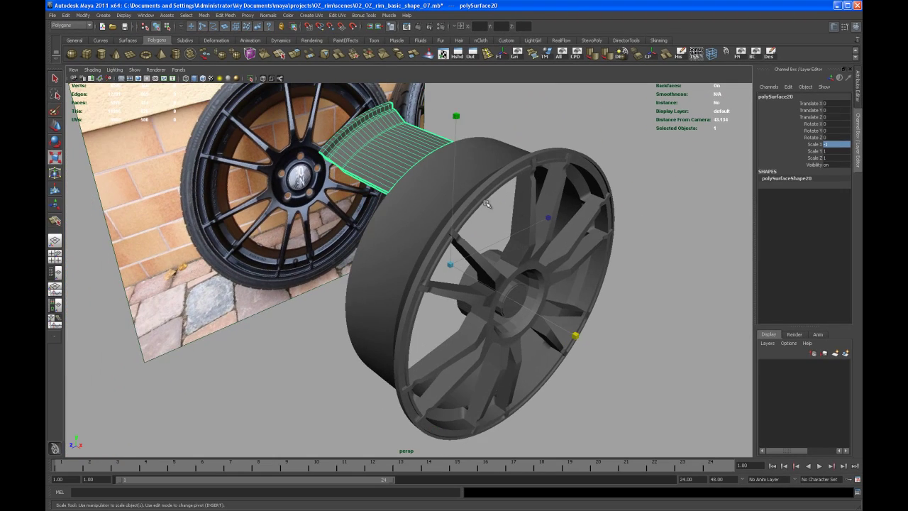
left_click_drag(359, 230, 354, 266, "alt")
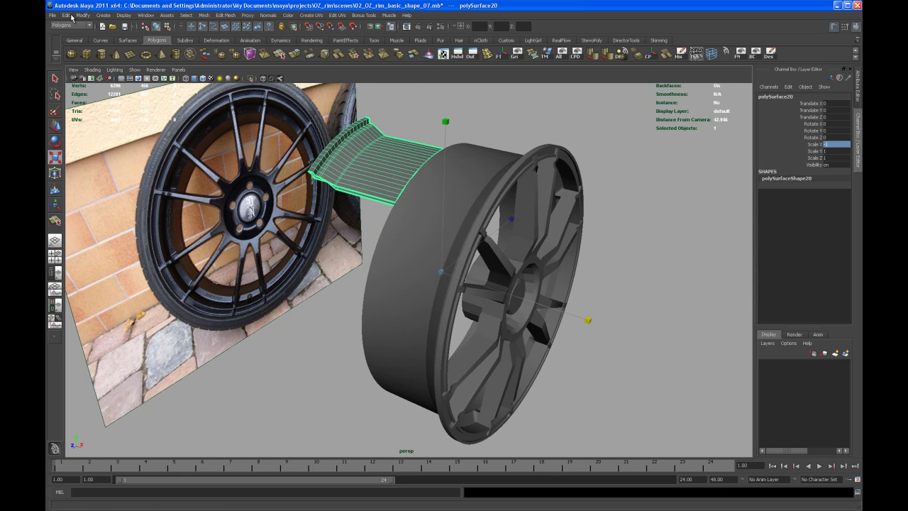
Open the Duplicate Special options for the mirrored rim section and set the X rotation per copy to 36
left_click(65, 14)
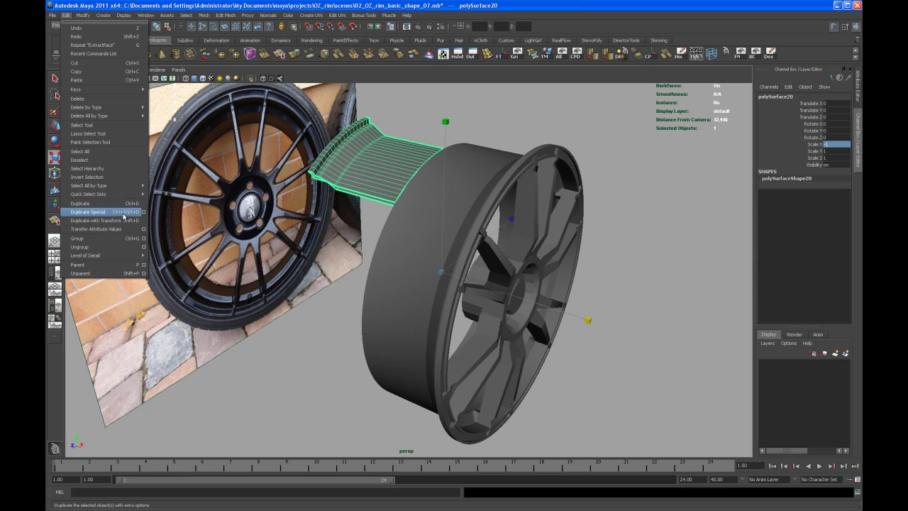
left_click(144, 213)
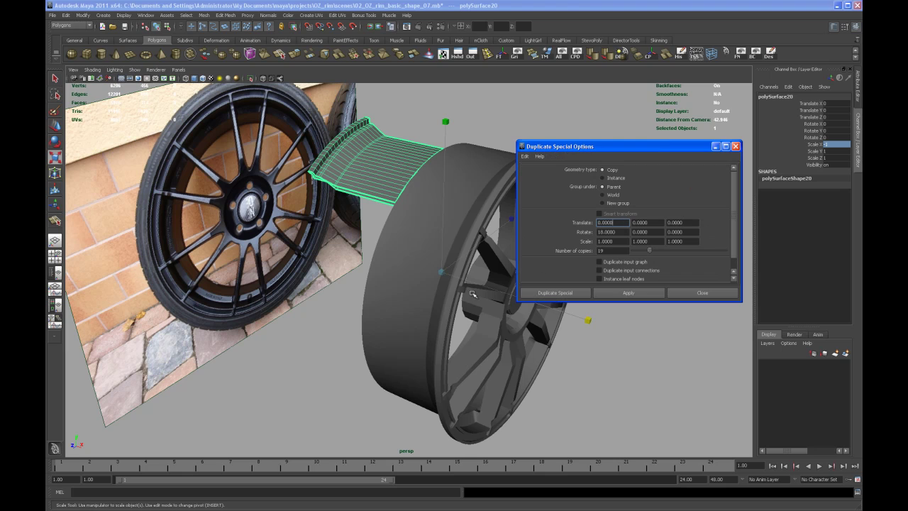
left_click_drag(431, 298, 412, 337, "alt")
key("w")
left_click_drag(501, 343, 475, 354, "alt")
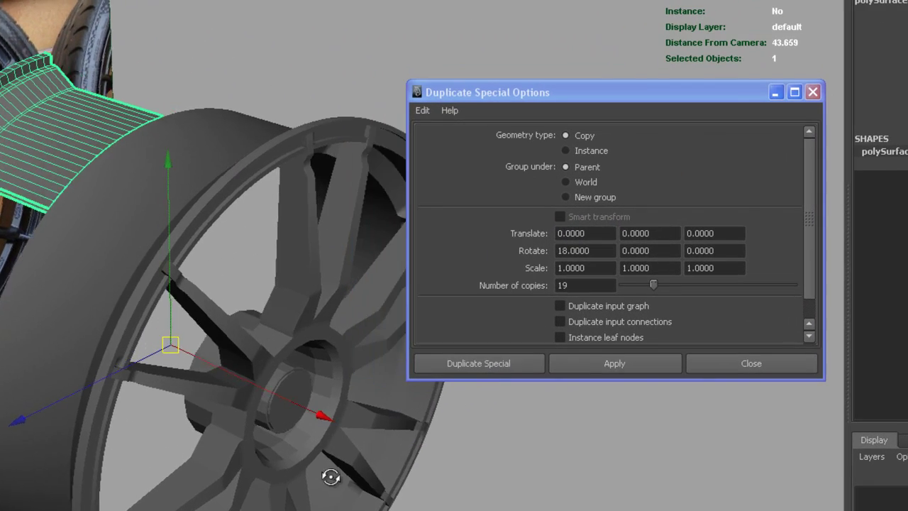
left_click_drag(330, 477, 275, 379, "alt")
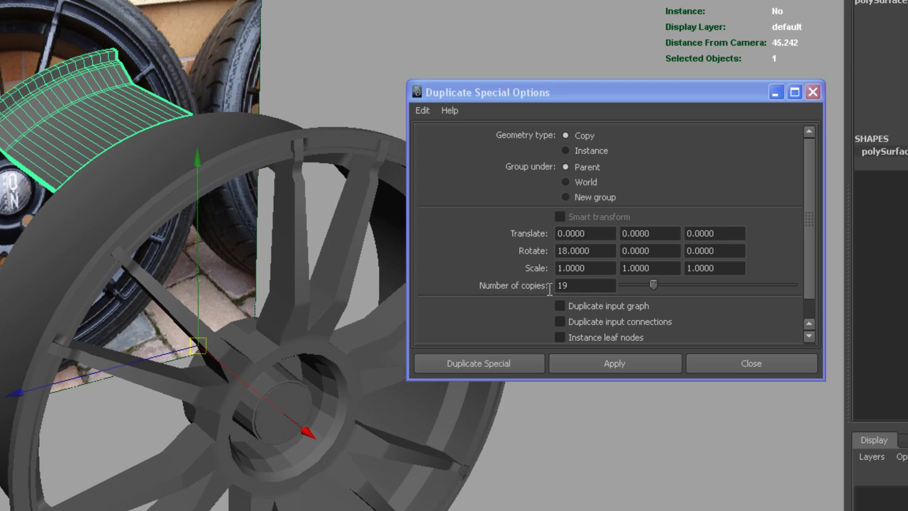
left_click(597, 251)
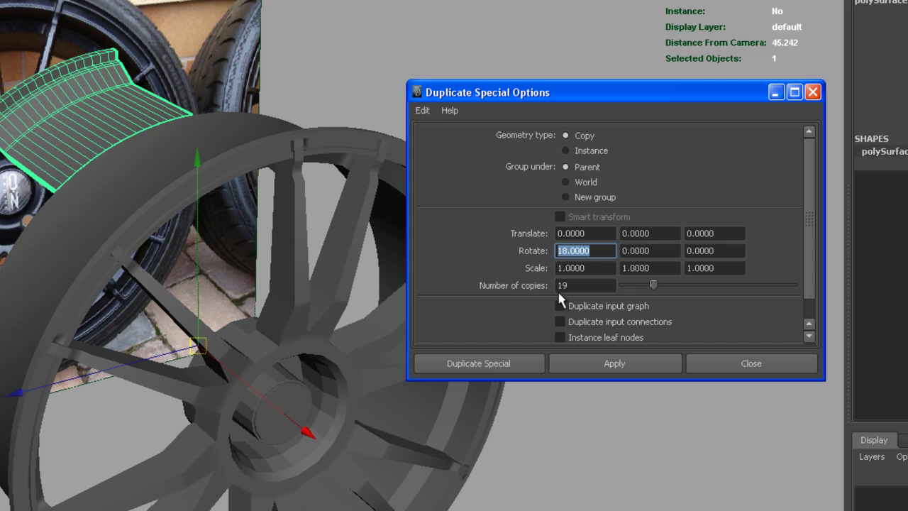
type("36")
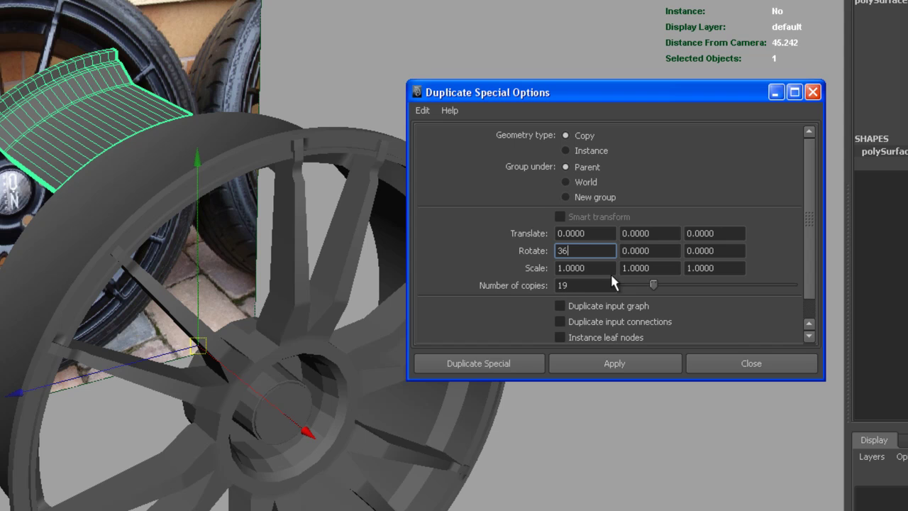
Set the number of copies to 9, apply Duplicate Special to complete the rear barrel ring, and close the options
double_click(574, 285)
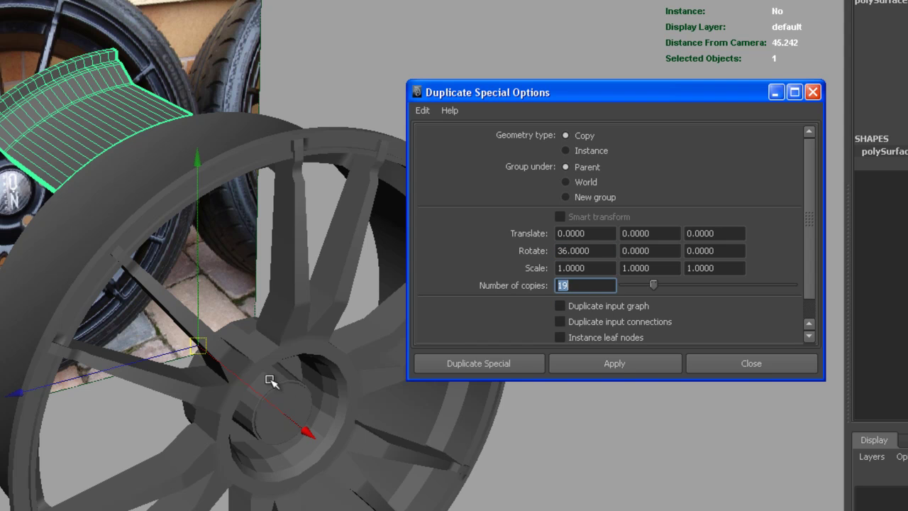
left_click_drag(272, 381, 295, 397, "alt")
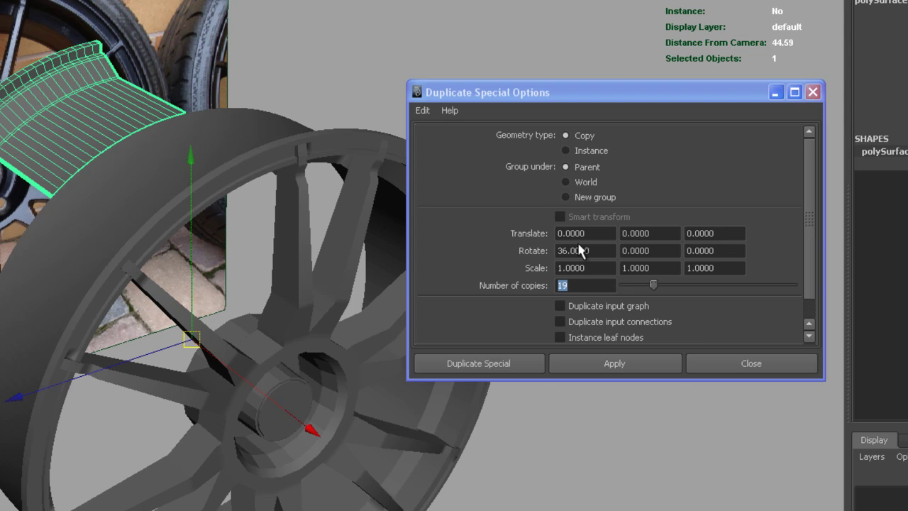
left_click(573, 285)
double_click(571, 286)
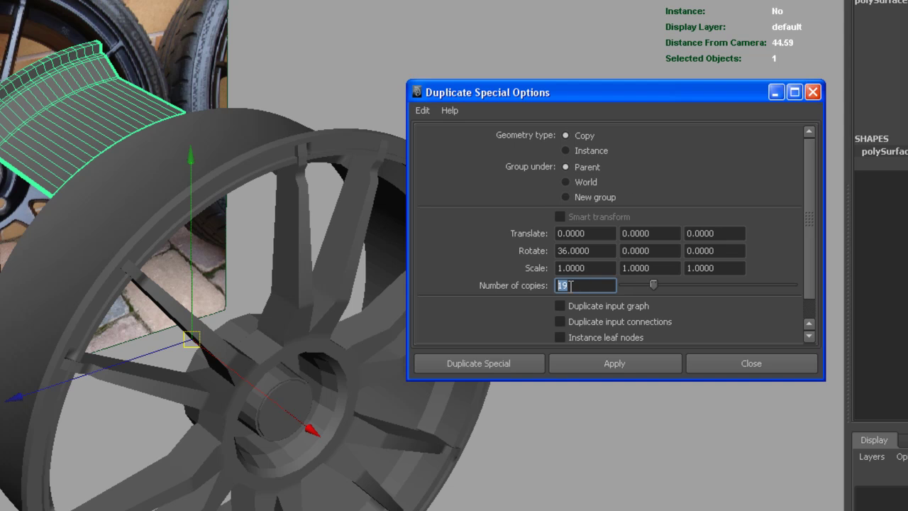
left_click(604, 360)
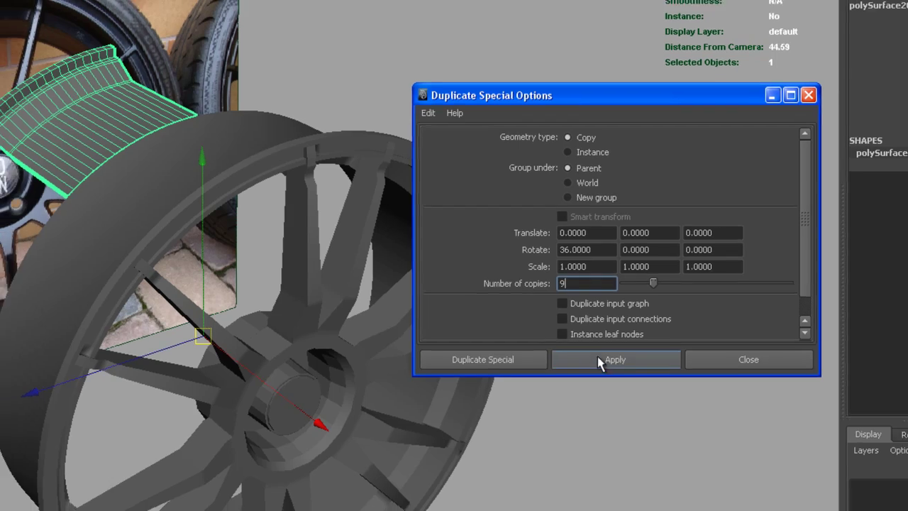
left_click_drag(613, 351, 534, 283, "alt")
left_click(695, 295)
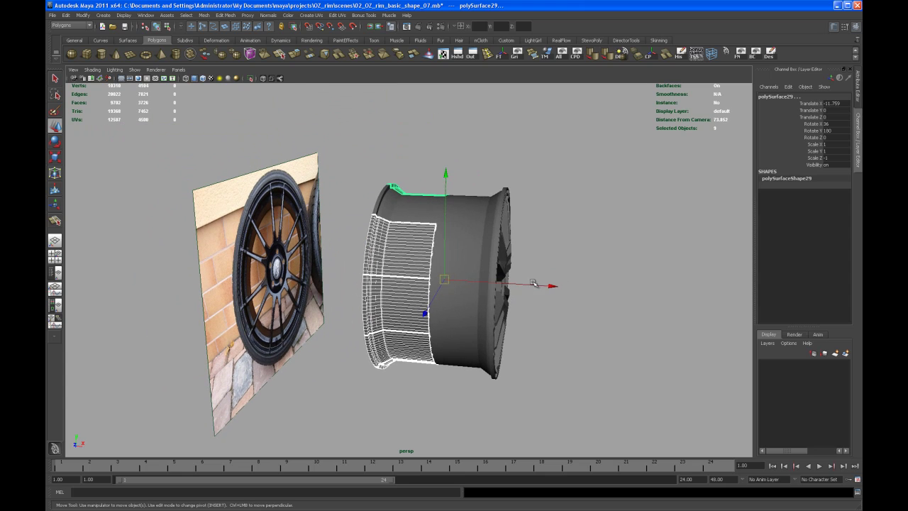
Select the front rim and all barrel sections and combine them into one mesh
left_click_drag(571, 415, 571, 415)
left_click_drag(618, 343, 505, 298, "alt")
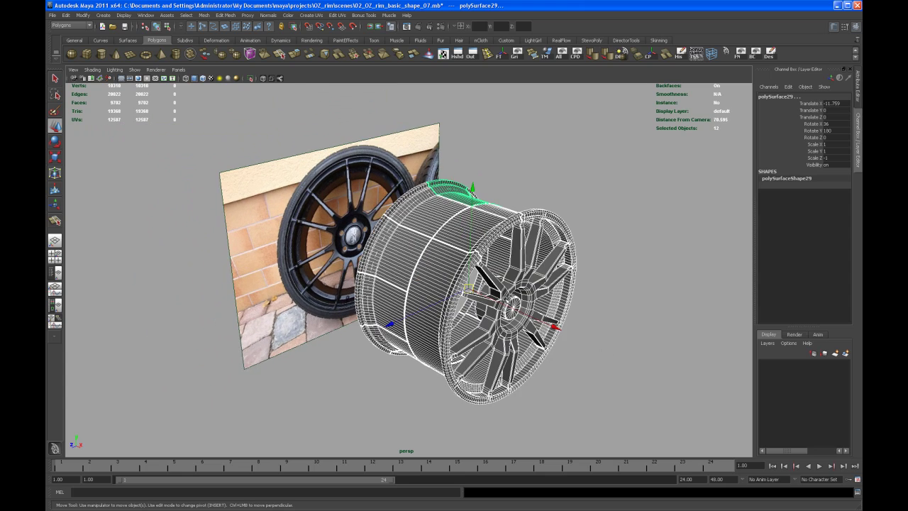
left_click(190, 54)
left_click(190, 54)
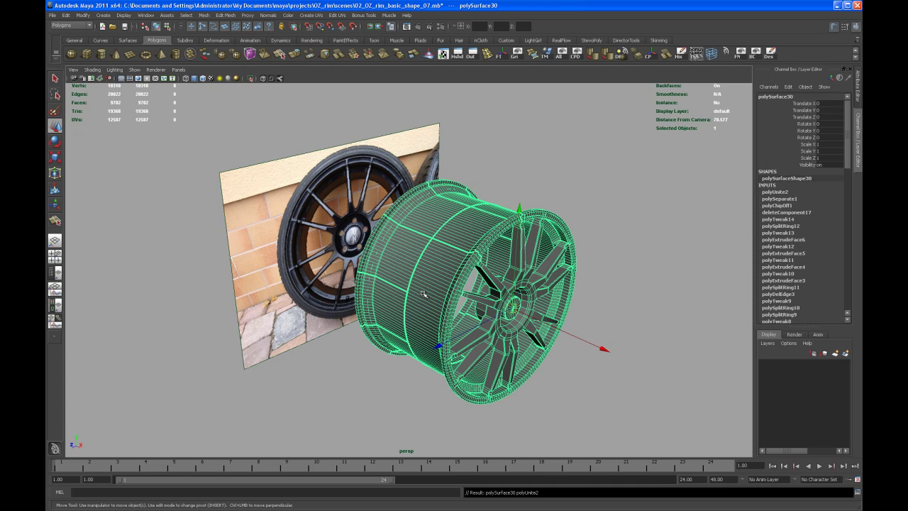
Merge all vertices of the combined rim mesh and return to object mode
right_click_drag(423, 293, 388, 291)
left_click_drag(390, 384, 434, 375, "alt")
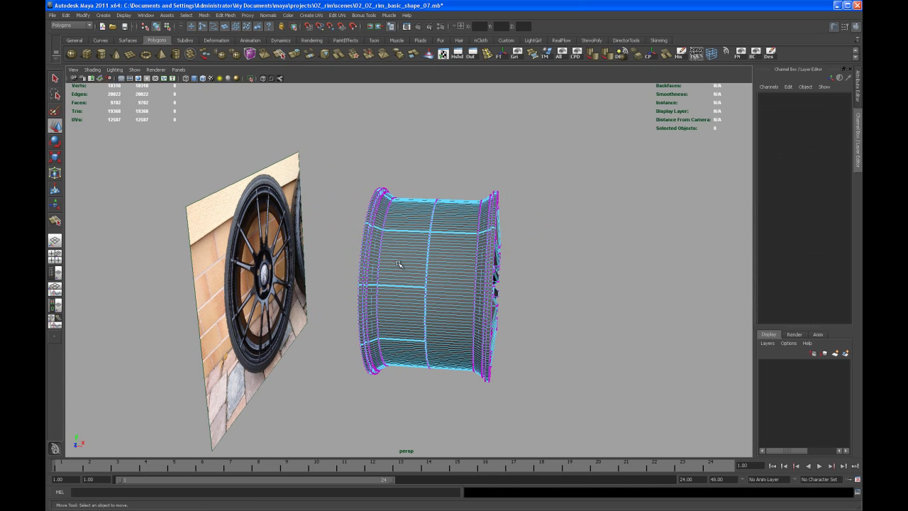
left_click_drag(605, 436, 604, 435)
left_click_drag(607, 360, 440, 369, "alt")
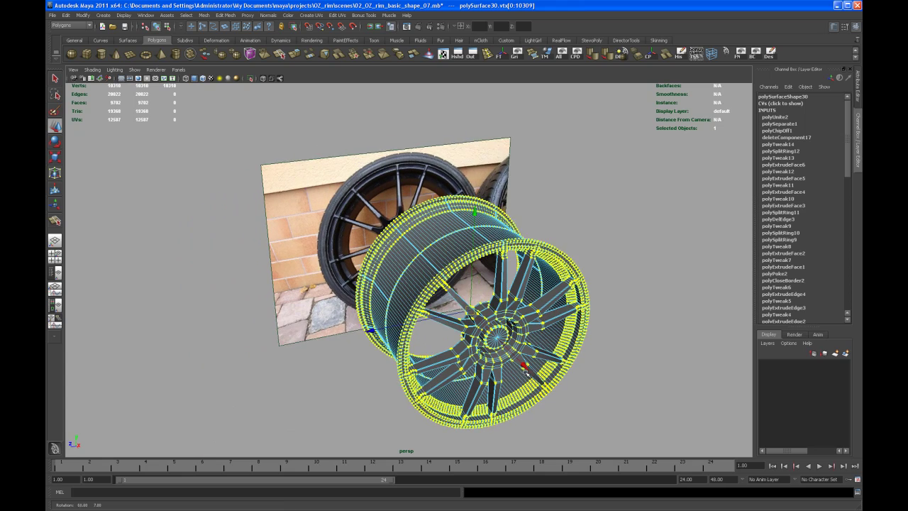
middle_click_drag(432, 186, 422, 100, "alt")
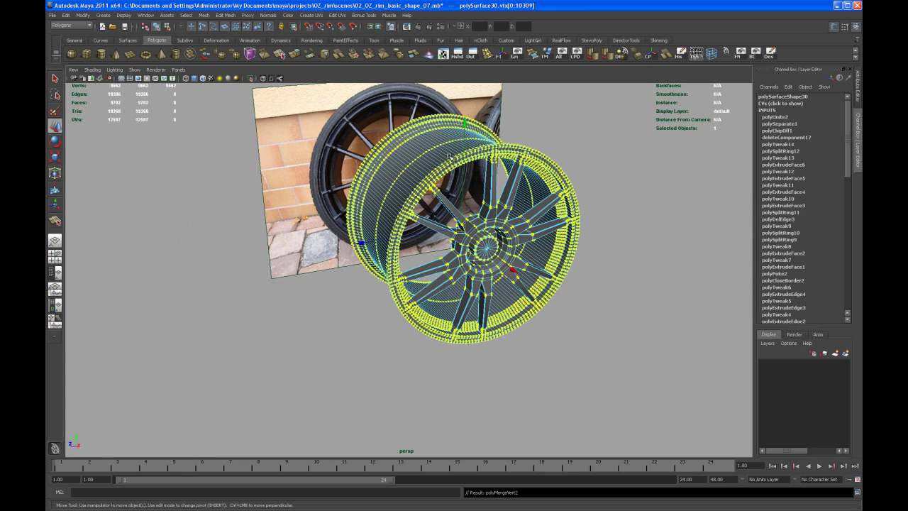
right_click_drag(449, 150, 454, 151)
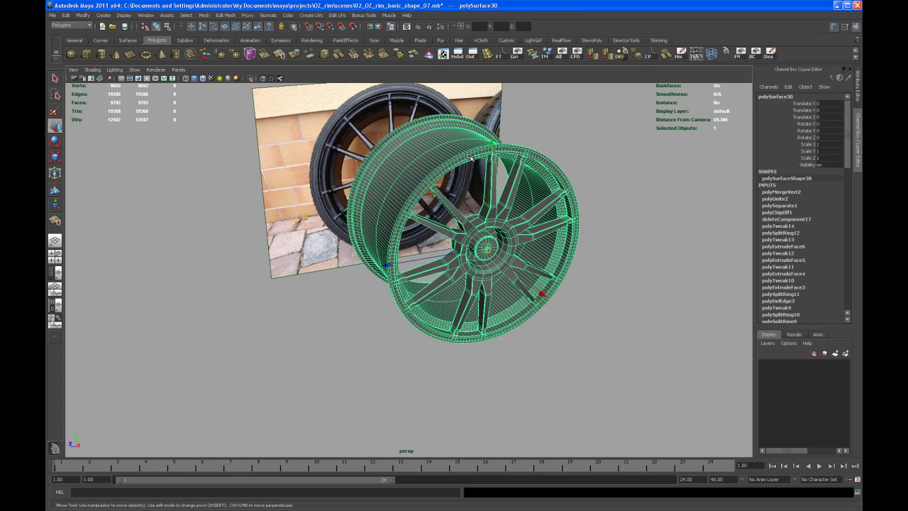
Select the edge loop running around the middle of the barrel's outer surface and delete it
left_click_drag(594, 197, 482, 290, "alt")
right_click_drag(483, 289, 513, 320, "alt")
left_click_drag(513, 320, 472, 310, "alt")
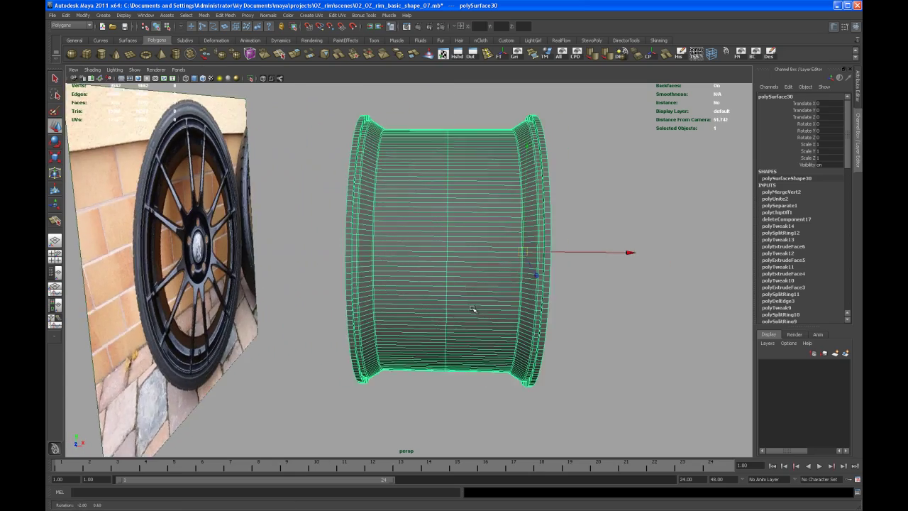
right_click_drag(473, 310, 492, 325, "alt")
middle_click_drag(493, 324, 466, 324, "alt")
right_click_drag(439, 212, 430, 192)
left_click(440, 205)
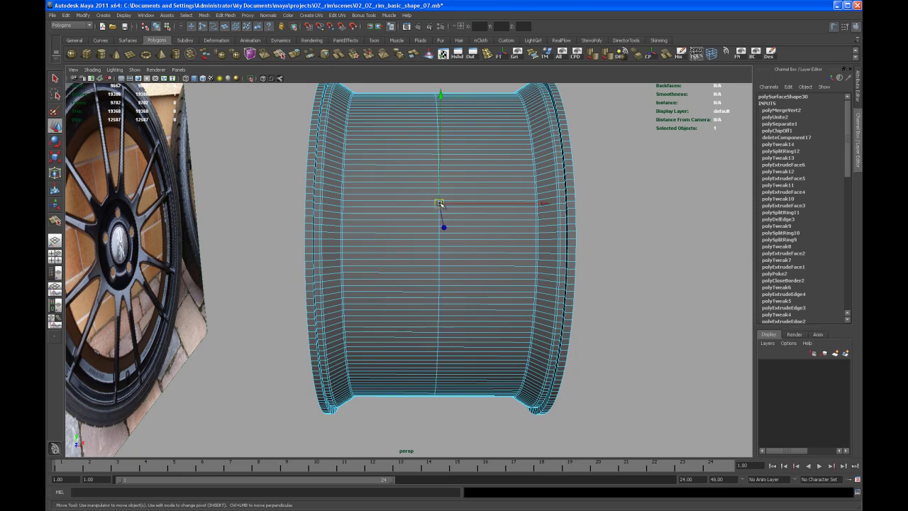
left_click_drag(475, 251, 458, 135, "alt")
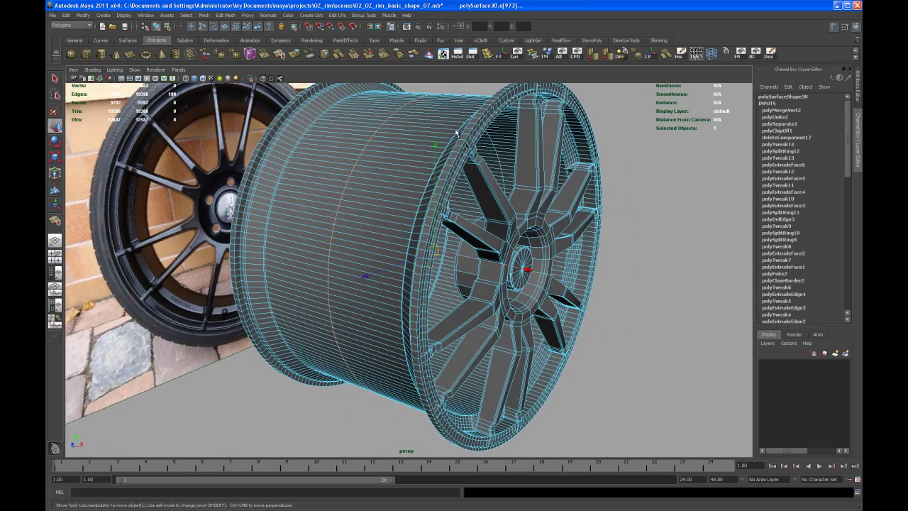
key("Delete")
Select the matching middle edge loop on the barrel's inner surface, visible between the spokes, and delete it
right_click_drag(479, 195, 528, 157, "alt")
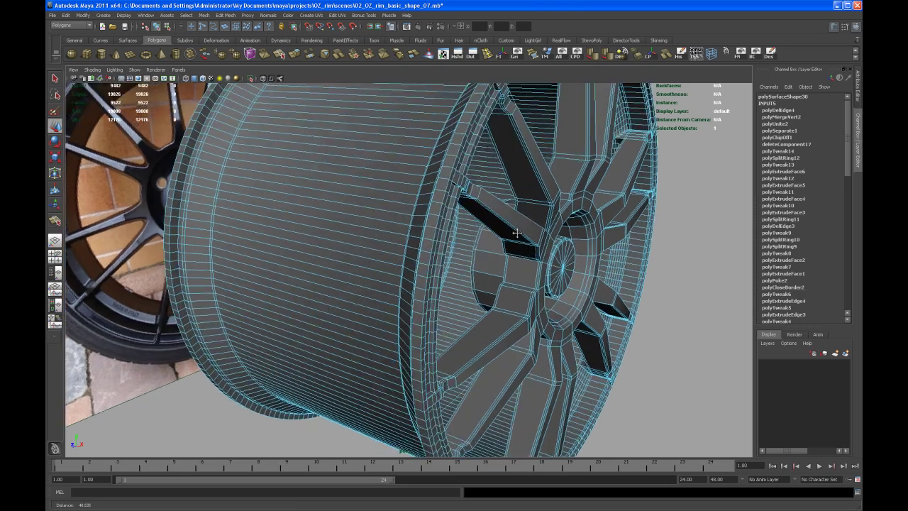
middle_click_drag(527, 157, 438, 263, "alt")
left_click_drag(447, 235, 442, 217, "alt")
right_click_drag(442, 217, 440, 226, "alt")
middle_click_drag(440, 226, 437, 246, "alt")
right_click_drag(437, 247, 456, 309, "alt")
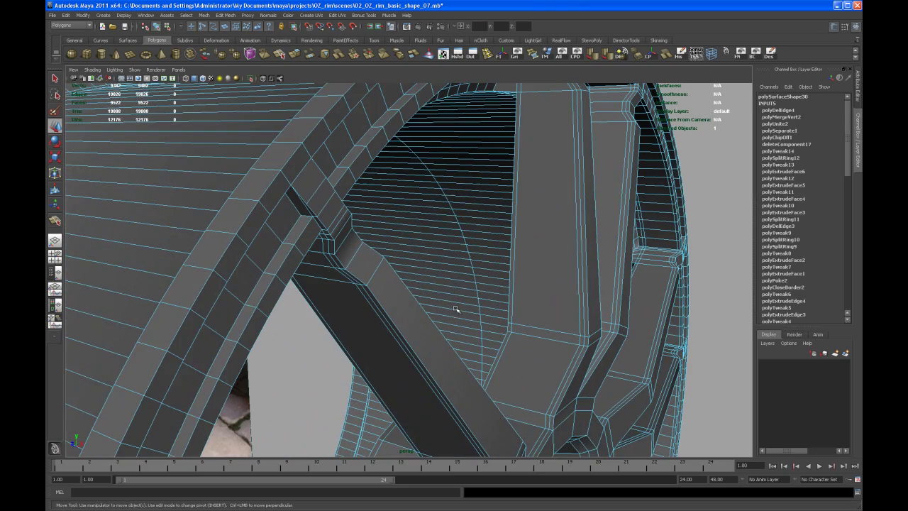
left_click(446, 200)
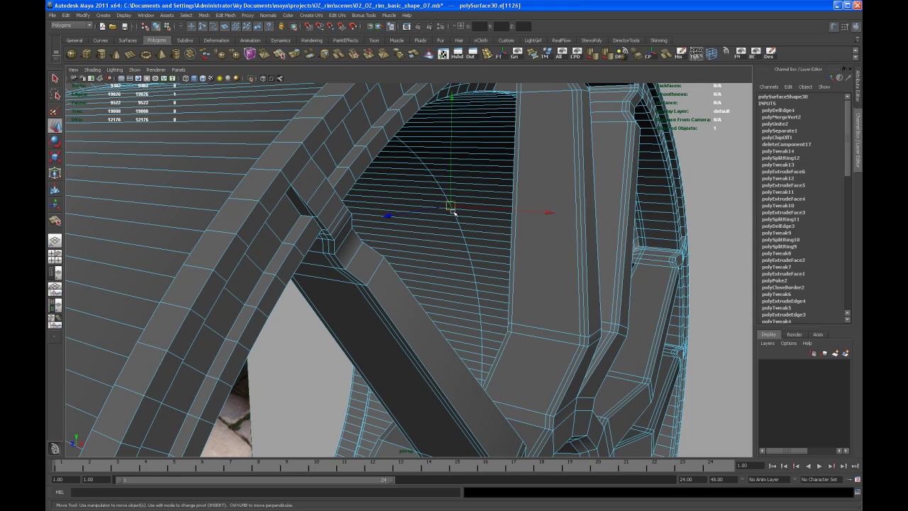
key("q")
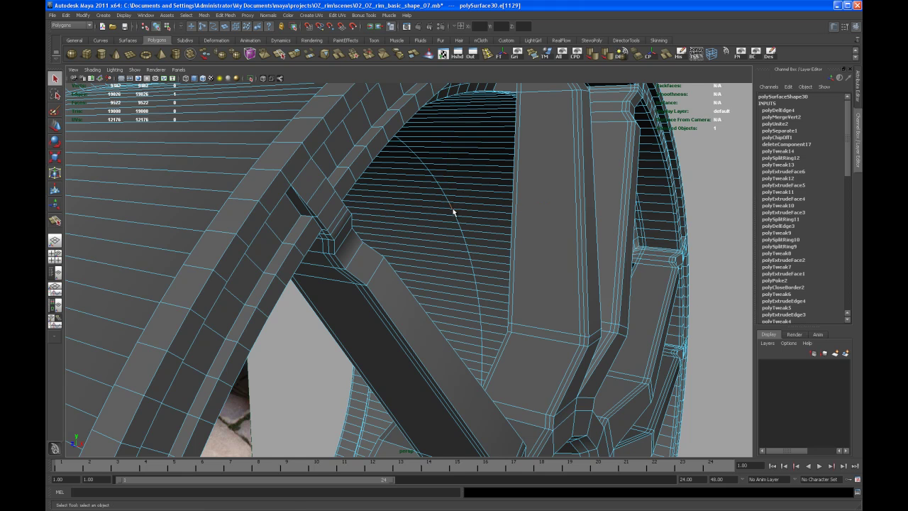
right_click_drag(473, 227, 429, 178, "alt")
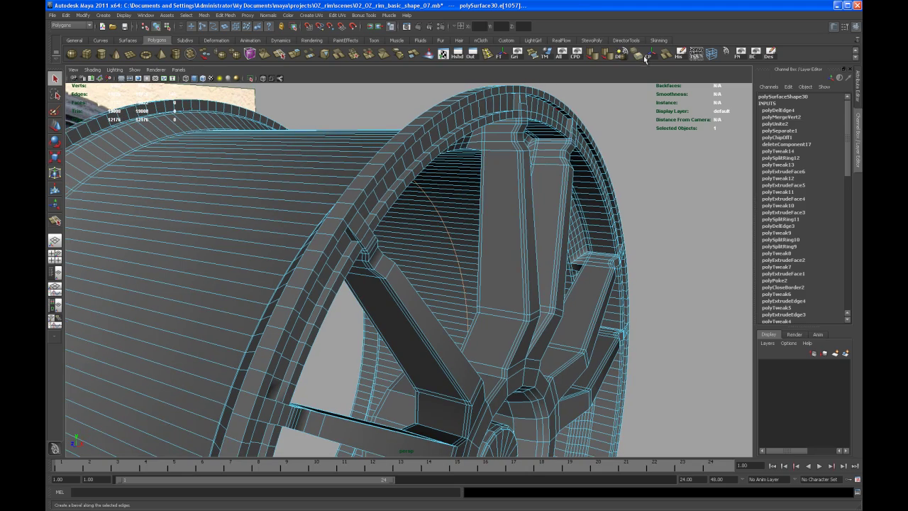
left_click(621, 54)
Switch to Firefox, close the enlarged wheel picture, check the Ultraleggera HLT size table, and return to Maya
right_click_drag(637, 131, 365, 154, "alt")
left_click_drag(365, 154, 418, 271, "alt")
middle_click_drag(451, 318, 418, 281, "alt")
left_click_drag(419, 279, 415, 301, "alt")
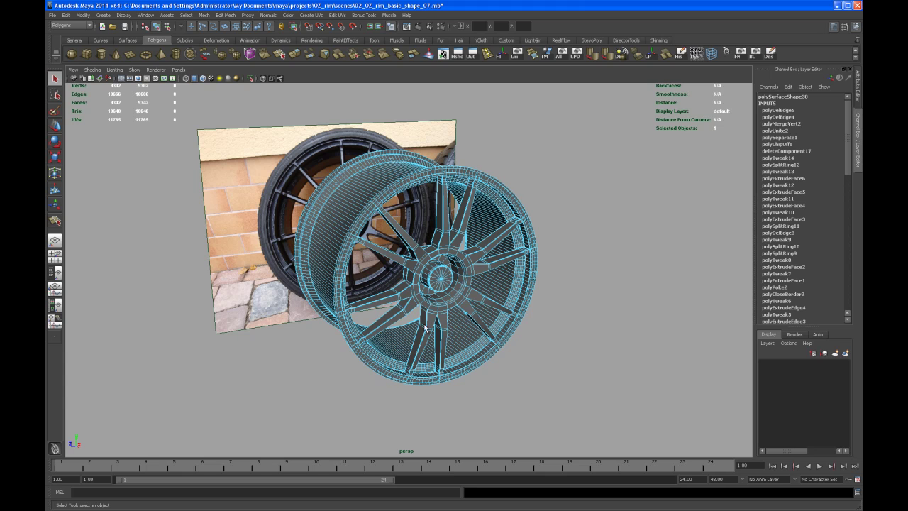
left_click_drag(426, 329, 450, 321, "alt")
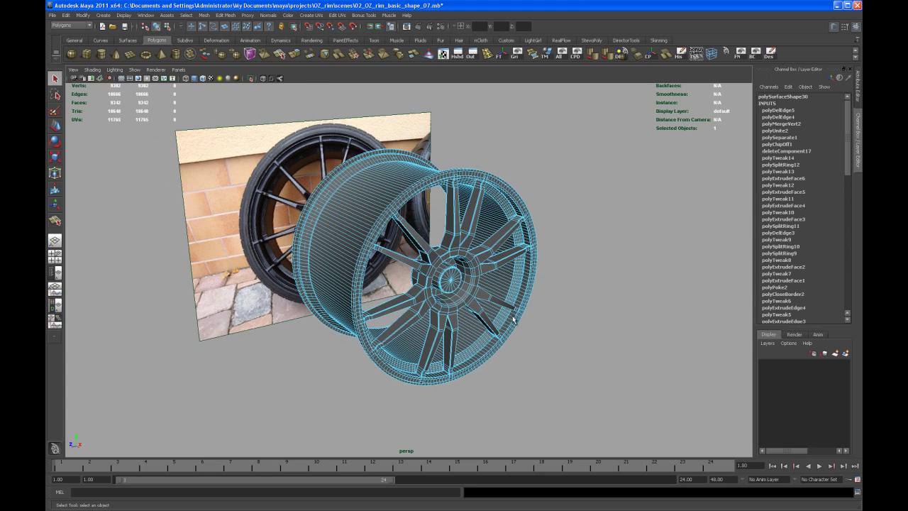
key("alt+Tab")
key("alt+Tab")
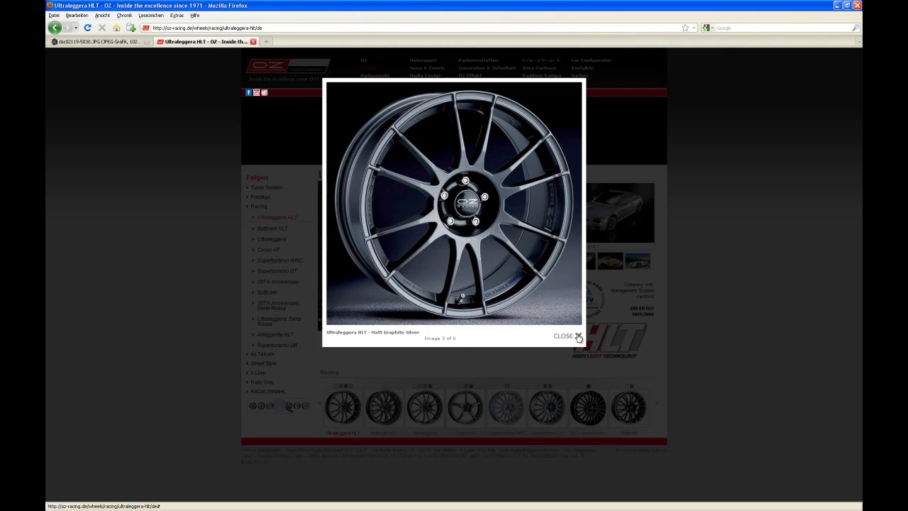
left_click(578, 335)
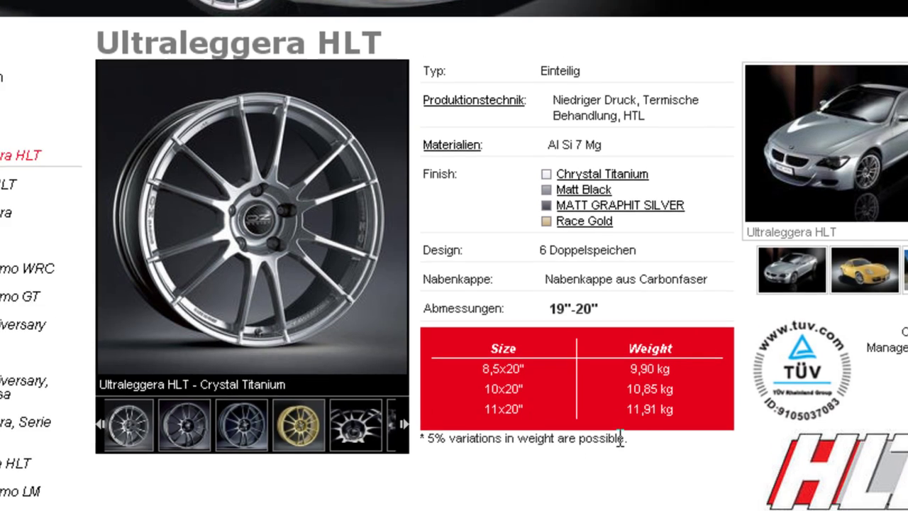
key("alt+Tab")
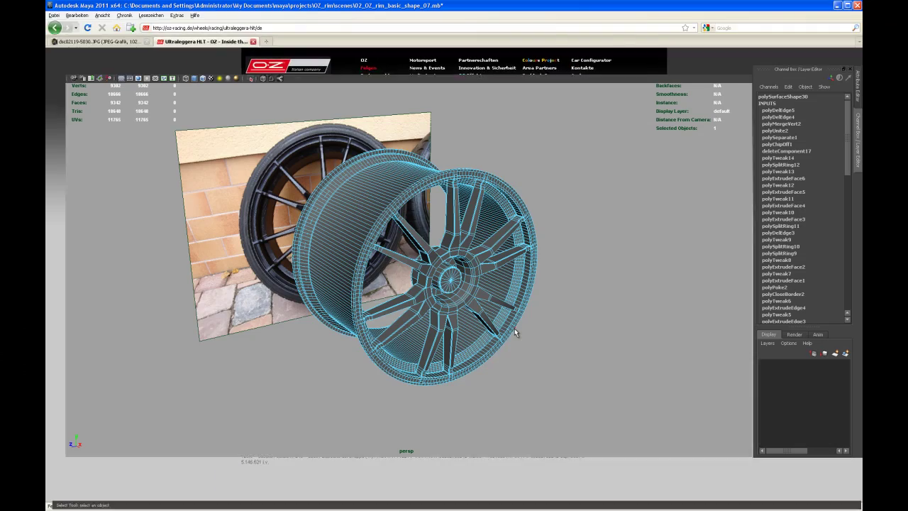
Show the whole rim in the maximized top view and turn on the grid to judge its width
left_click_drag(514, 328, 475, 358, "alt")
left_click_drag(411, 357, 421, 358, "alt")
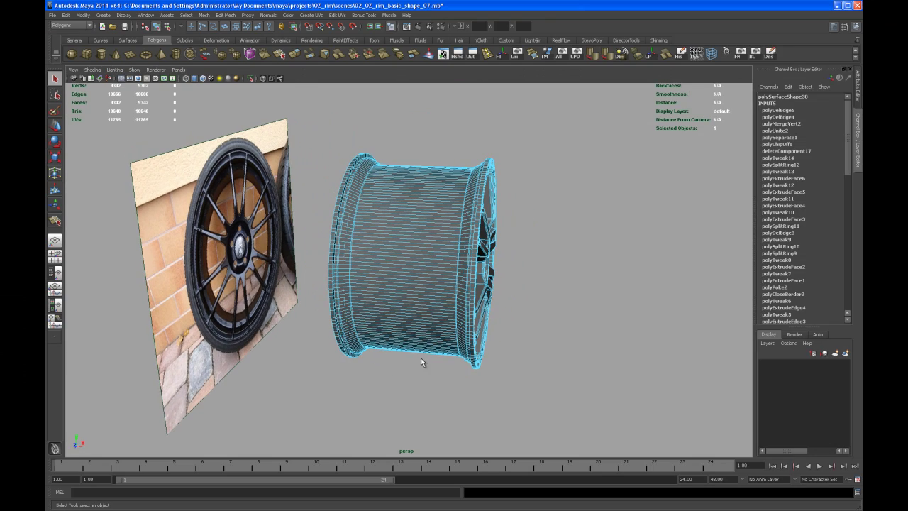
key("space")
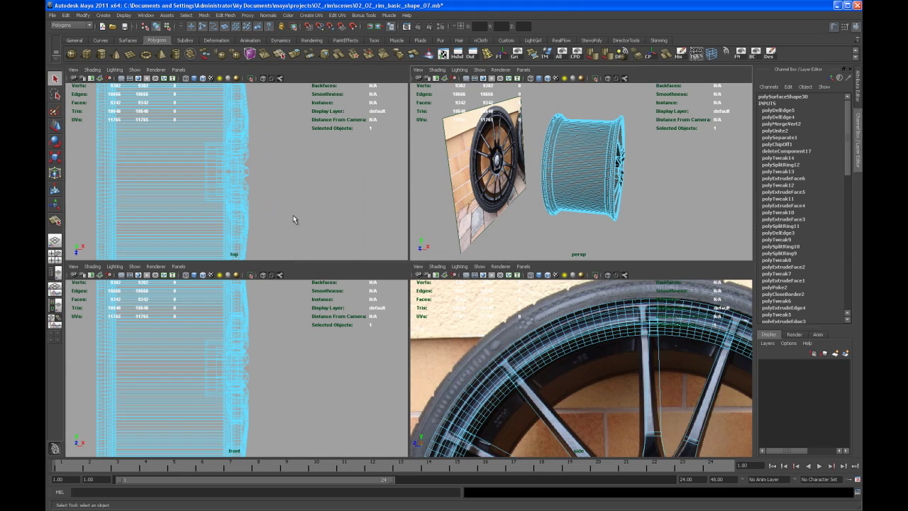
key("space")
right_click_drag(402, 215, 284, 304, "alt")
middle_click_drag(295, 305, 409, 288, "alt")
right_click_drag(409, 289, 415, 272, "alt")
middle_click_drag(415, 273, 369, 276, "alt")
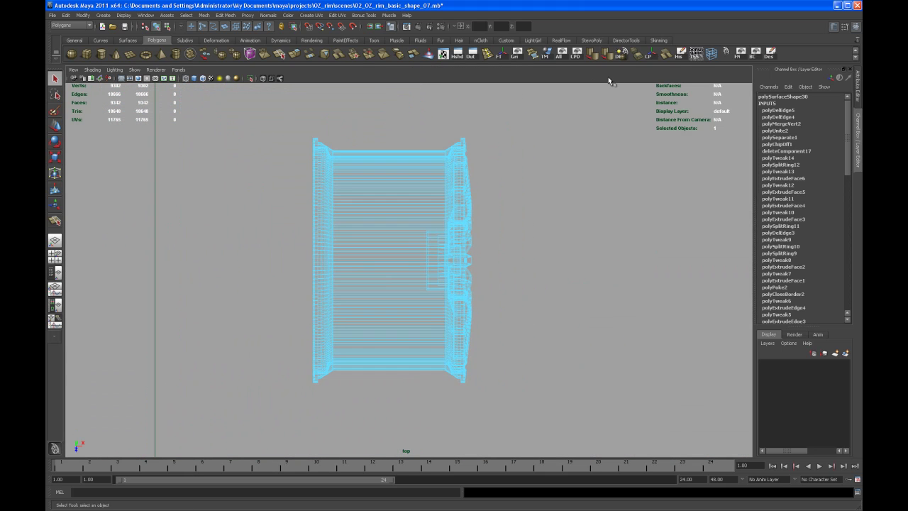
left_click(515, 54)
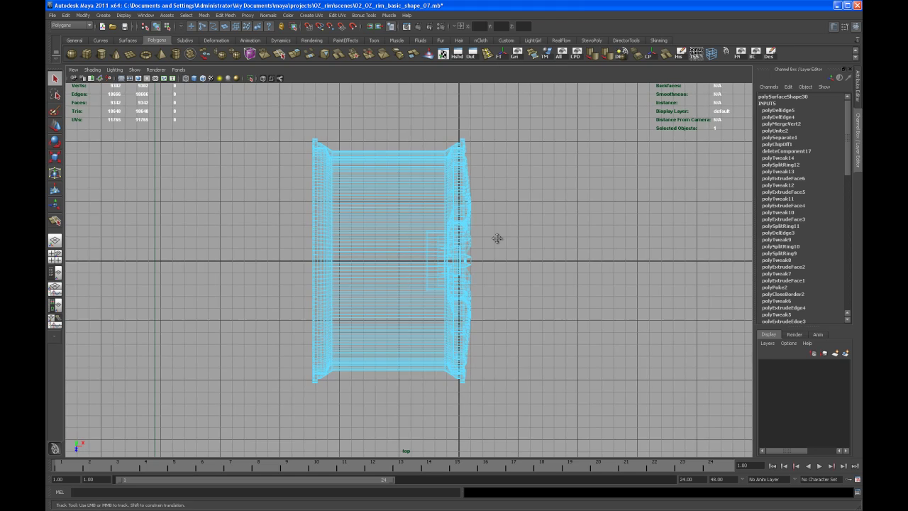
right_click_drag(496, 237, 486, 263, "alt")
middle_click_drag(485, 260, 488, 240, "alt")
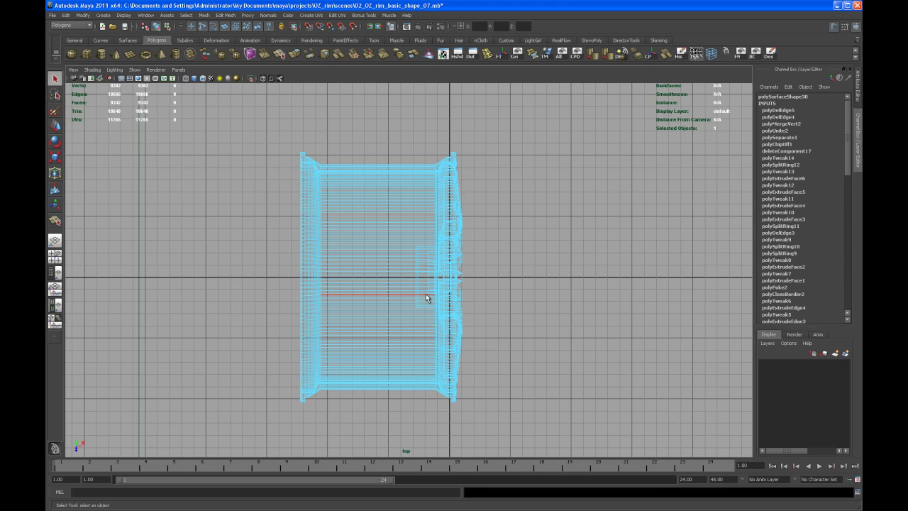
Select all vertices of the barrel's rear end in the top view and move them along X towards the spokes to narrow the rim
middle_click_drag(399, 308, 450, 310, "alt")
right_click_drag(450, 310, 392, 287, "alt")
middle_click_drag(392, 288, 377, 276, "alt")
right_click_drag(377, 276, 374, 264, "alt")
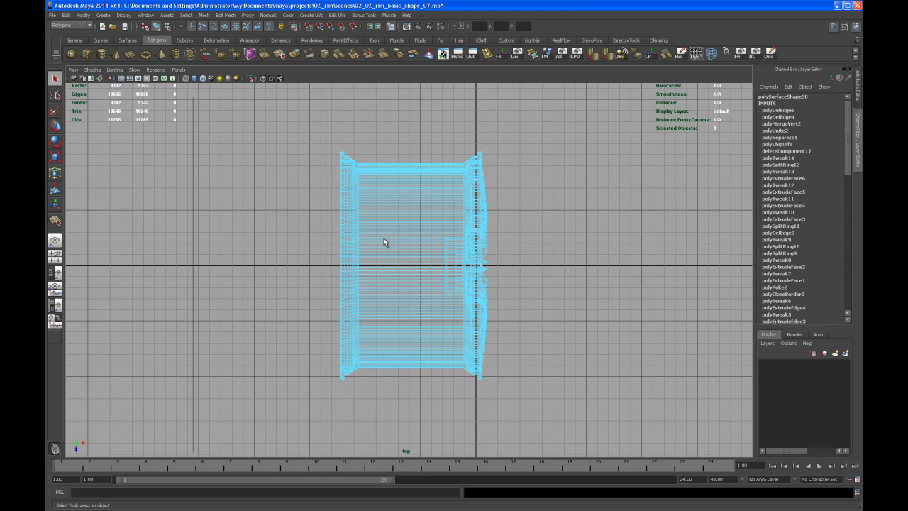
right_click_drag(384, 233, 359, 234)
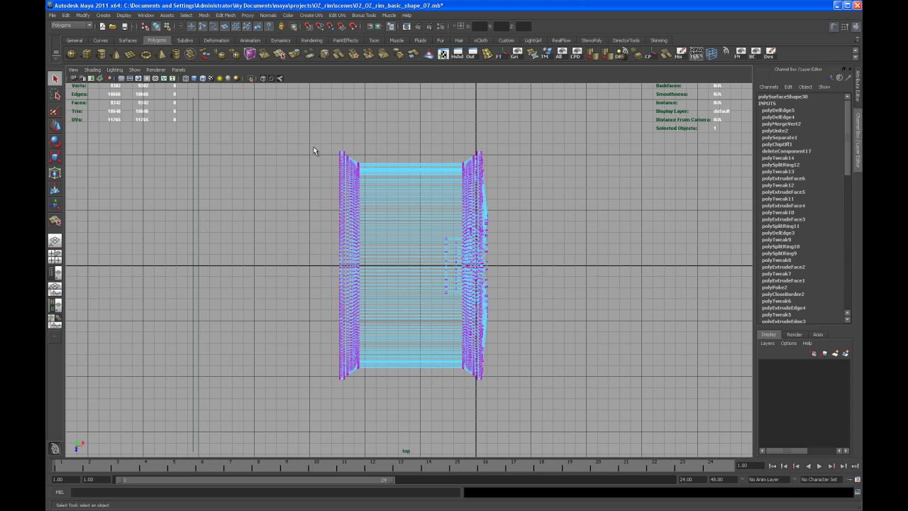
left_click_drag(384, 411, 388, 369)
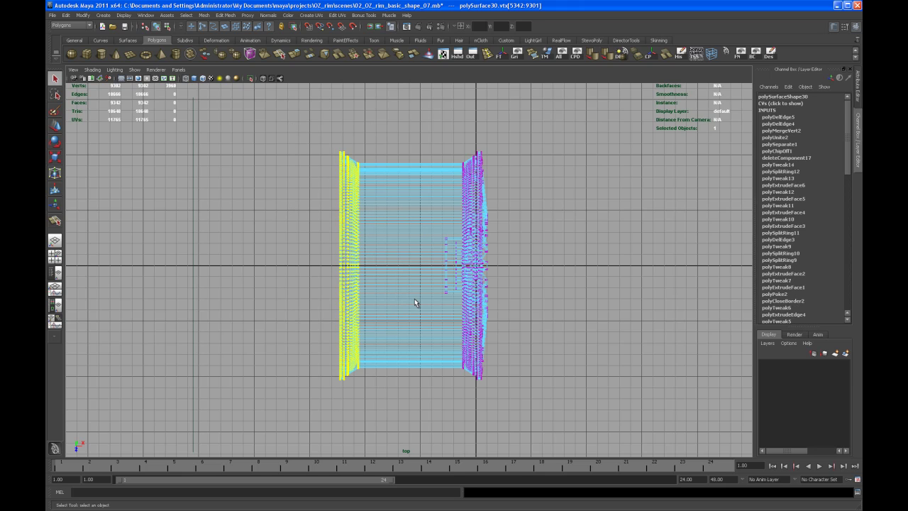
key("w")
middle_click_drag(456, 267, 472, 268)
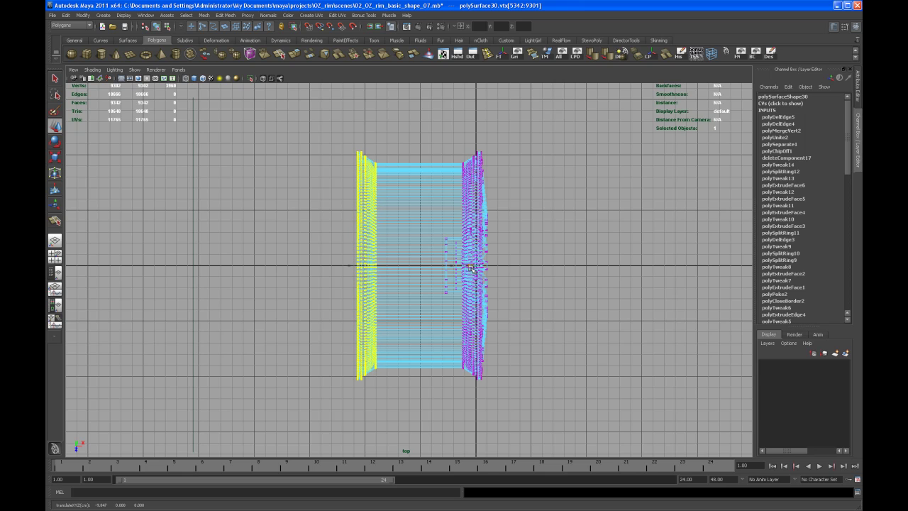
middle_click_drag(473, 268, 480, 268)
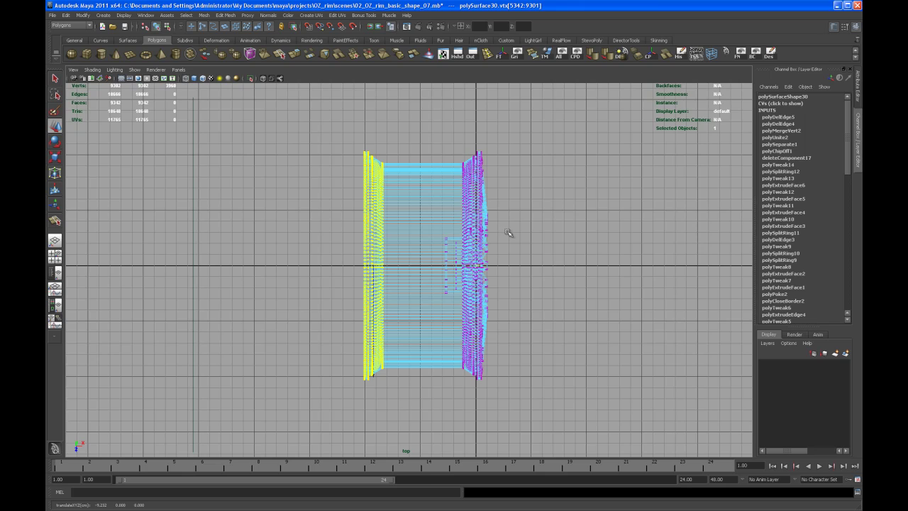
Return to the maximized perspective view, leave vertex mode, deselect the rim and hide the grid
key("space")
key("space")
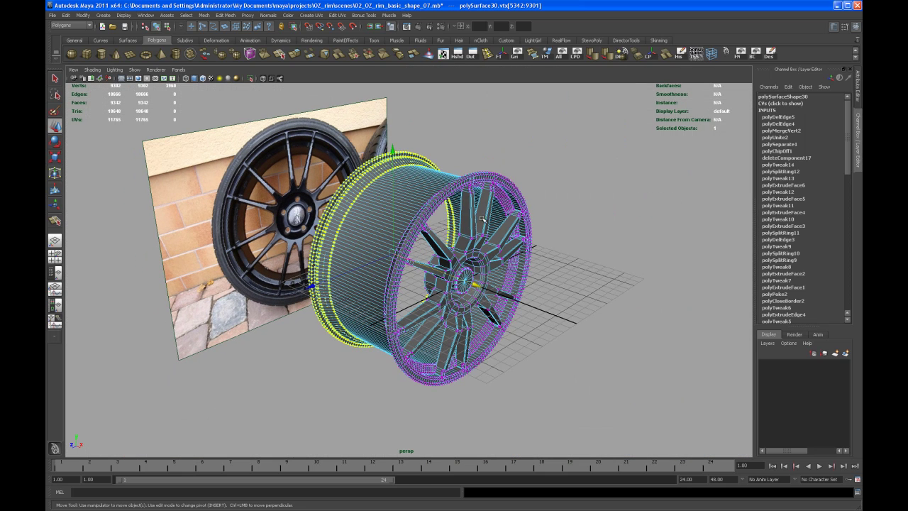
right_click_drag(484, 218, 503, 200)
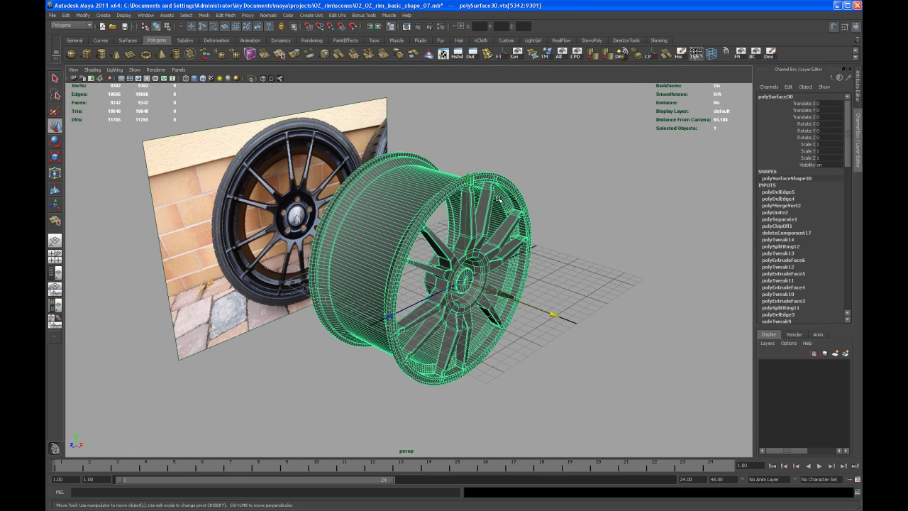
left_click_drag(545, 218, 545, 268, "alt")
left_click(577, 243)
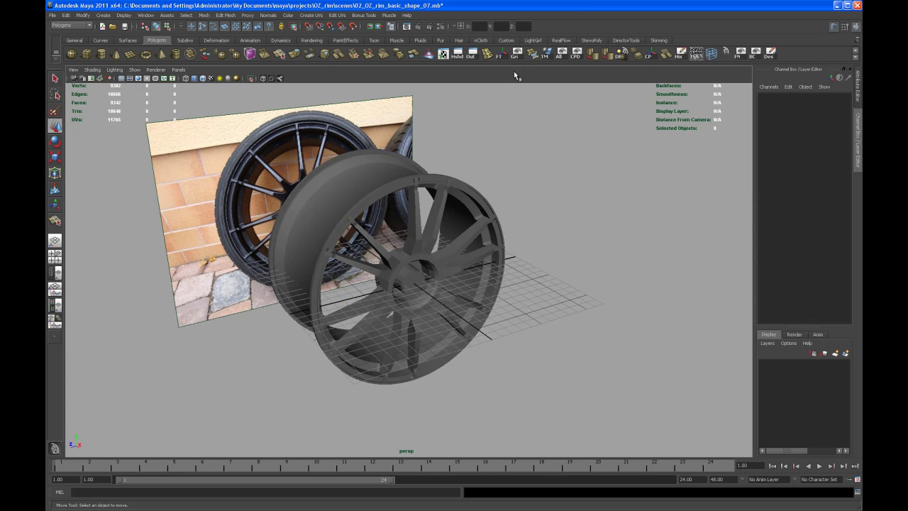
left_click(515, 53)
Turn on the smooth mesh preview for the whole rim and deselect it to see the clean shaded surface
left_click_drag(509, 116, 495, 317, "alt")
left_click(500, 233)
key("3")
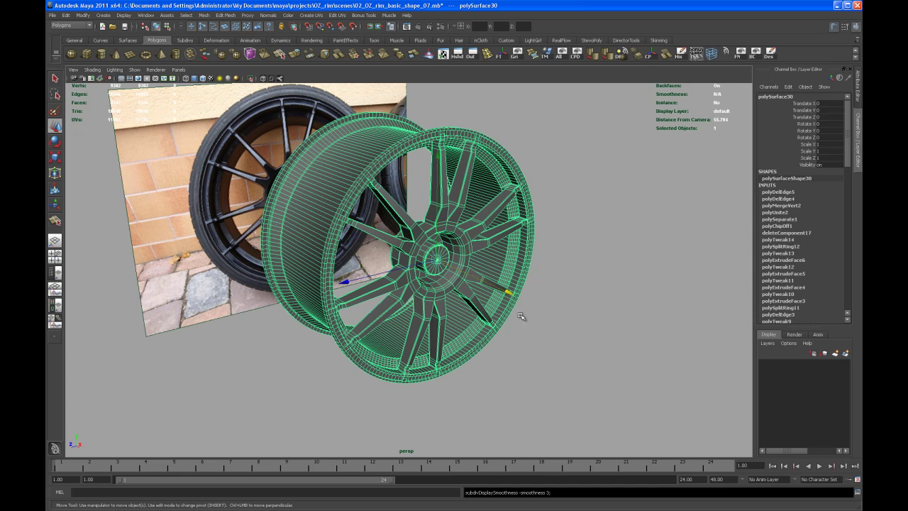
left_click(565, 282)
Examine the smoothed rim's proportions, barrel width and spokes from several angles against the reference photo
left_click_drag(560, 279, 520, 282, "alt")
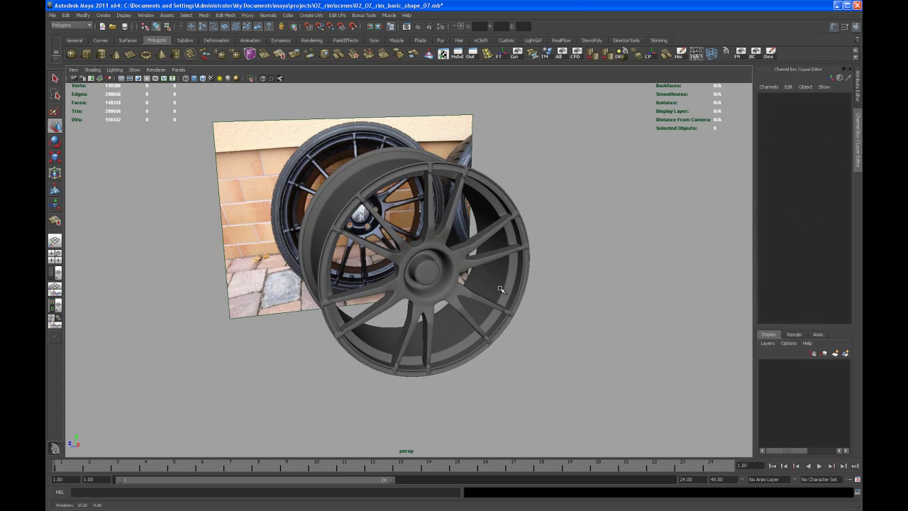
right_click_drag(454, 288, 459, 340, "alt")
left_click_drag(459, 340, 456, 333, "alt")
middle_click_drag(456, 333, 458, 334, "alt")
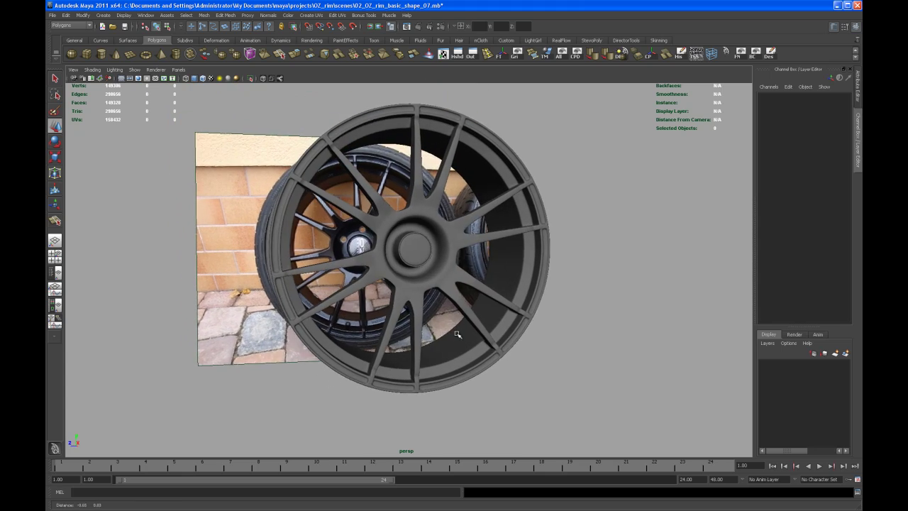
left_click_drag(458, 334, 473, 346, "alt")
middle_click_drag(461, 326, 438, 325, "alt")
right_click_drag(437, 324, 434, 331, "alt")
middle_click_drag(434, 331, 453, 333, "alt")
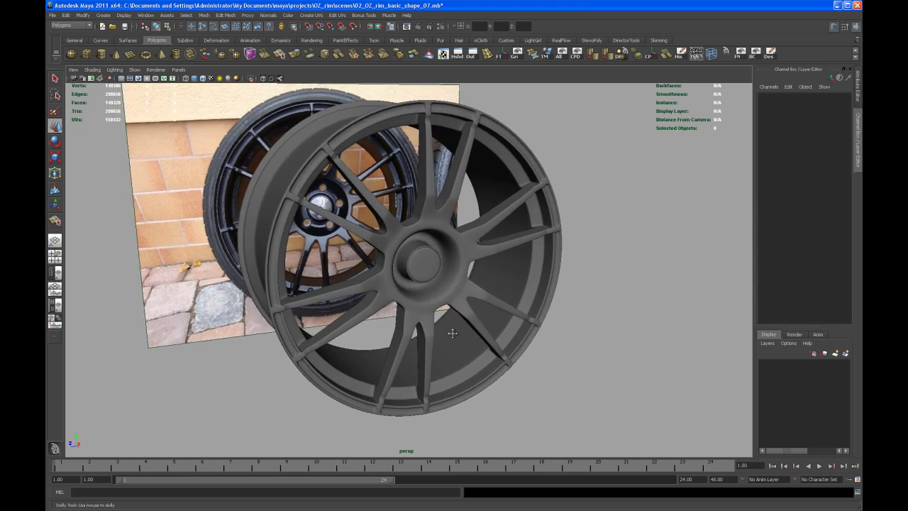
right_click_drag(453, 334, 436, 332, "alt")
left_click_drag(436, 332, 464, 327, "alt")
middle_click_drag(464, 327, 439, 317, "alt")
right_click_drag(439, 317, 419, 344, "alt")
left_click_drag(419, 345, 466, 337, "alt")
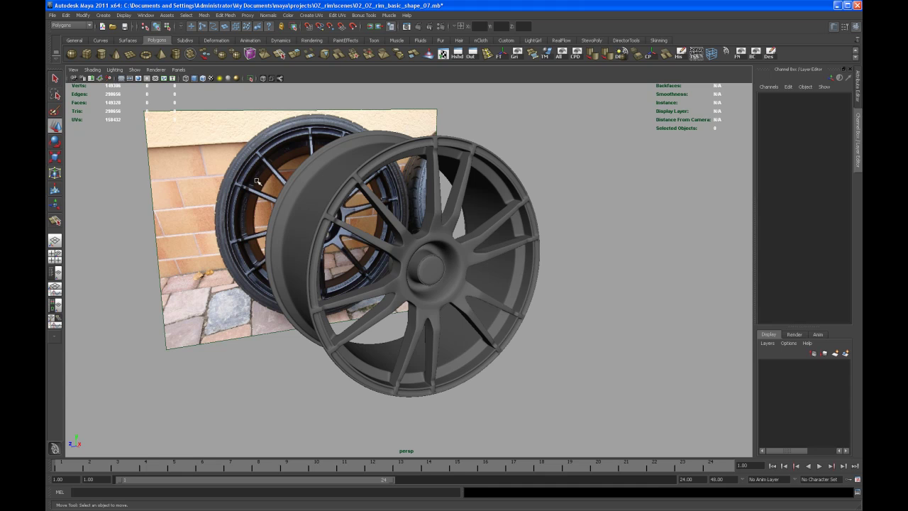
left_click_drag(252, 186, 438, 277, "alt")
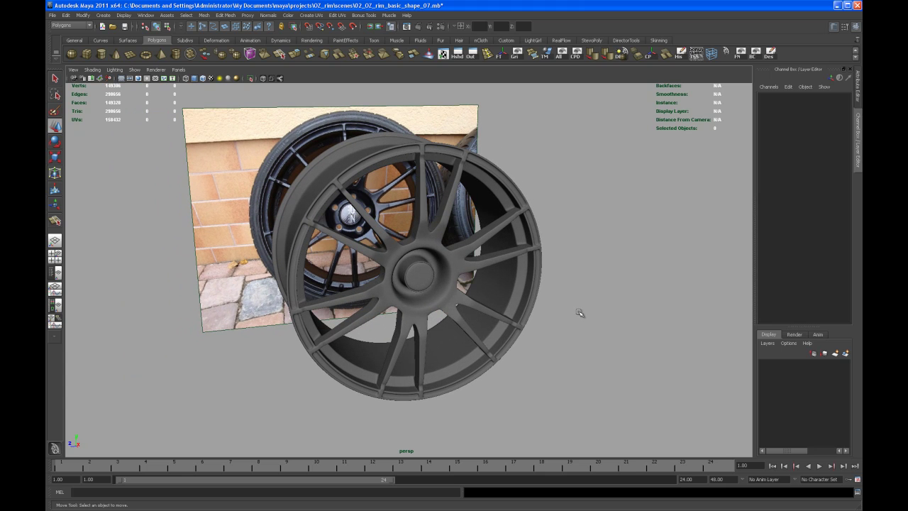